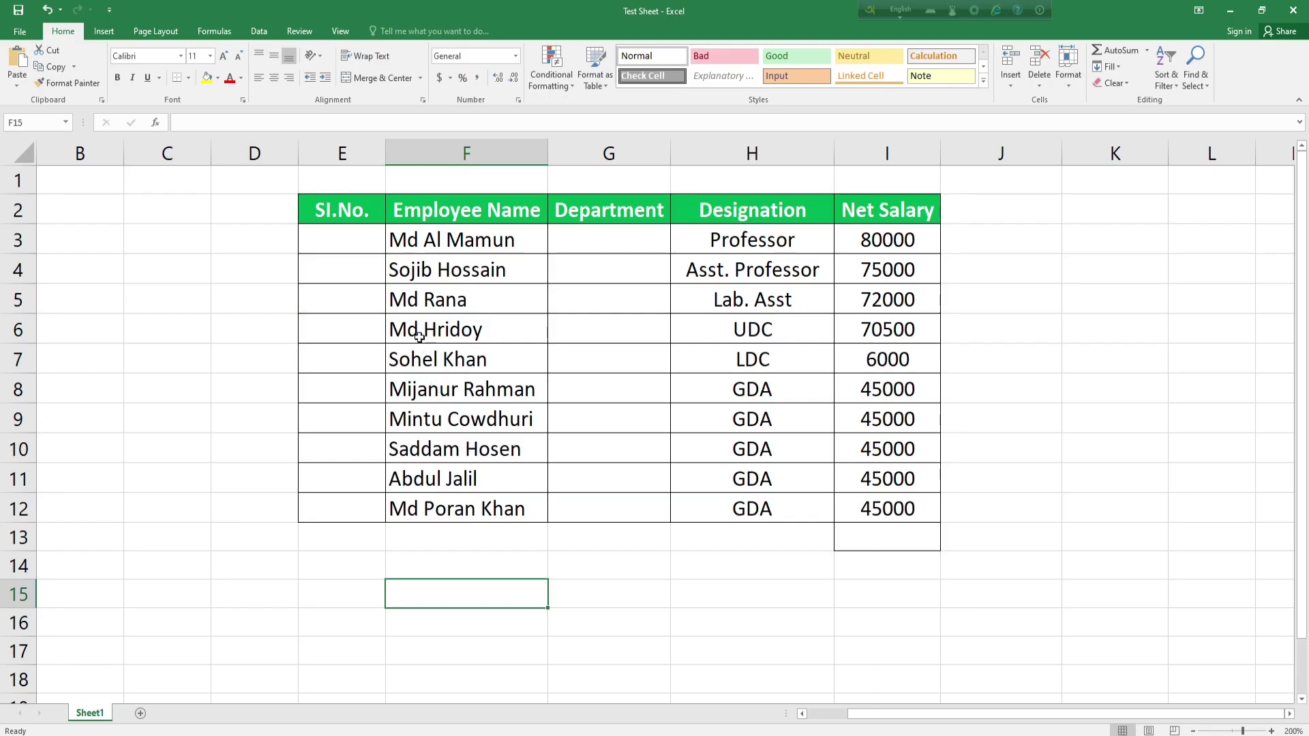
# Step: Enter 1 as the first serial number in cell E3 of the employee table
pyautogui.click(341, 241)
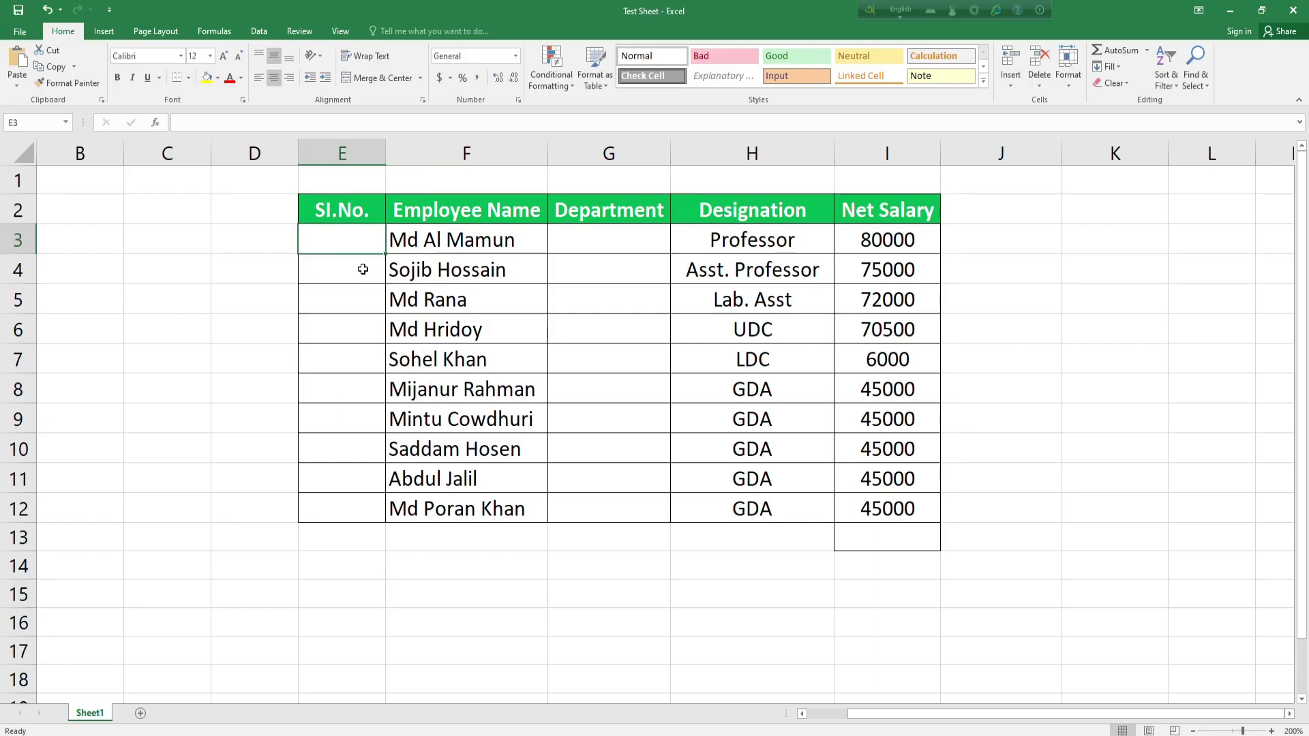
pyautogui.write('1')
pyautogui.press('Return')
pyautogui.press('Return')
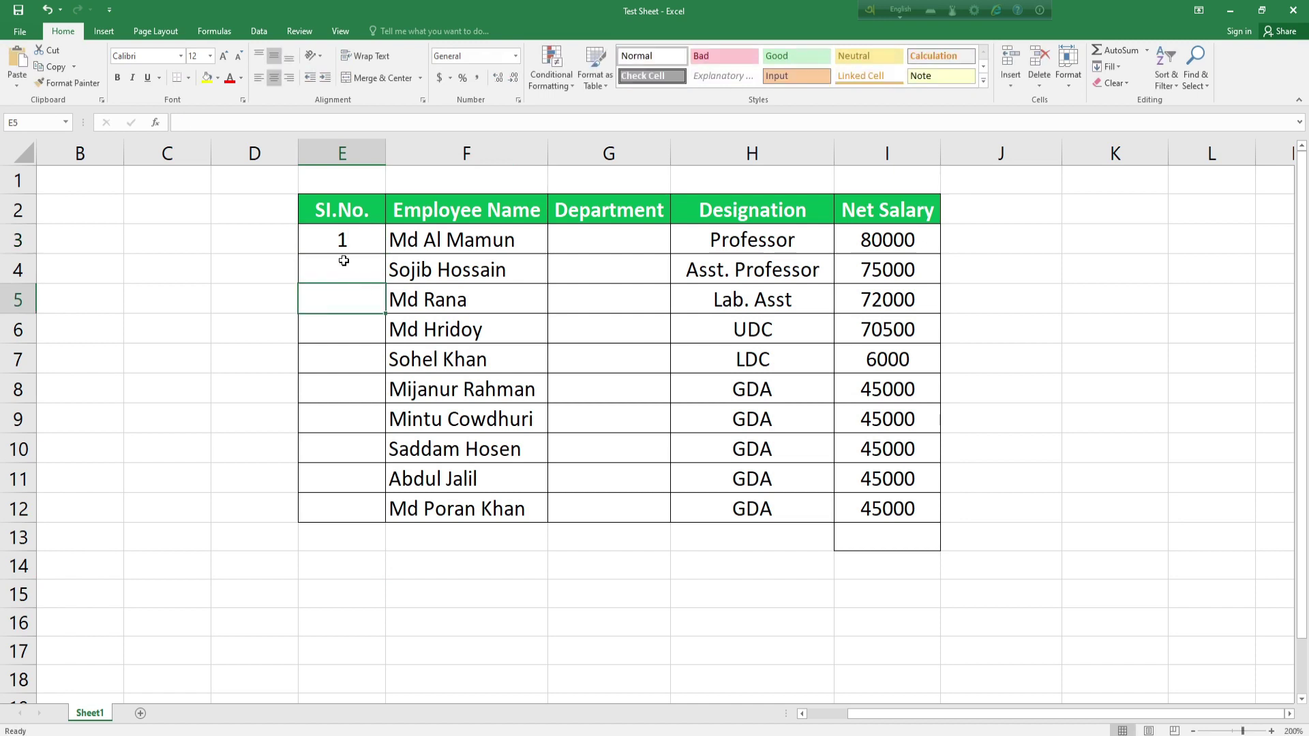
# Step: Fill the serial numbers down from E3 with a linear series in columns, step value 1 and stop value 10
pyautogui.click(332, 239)
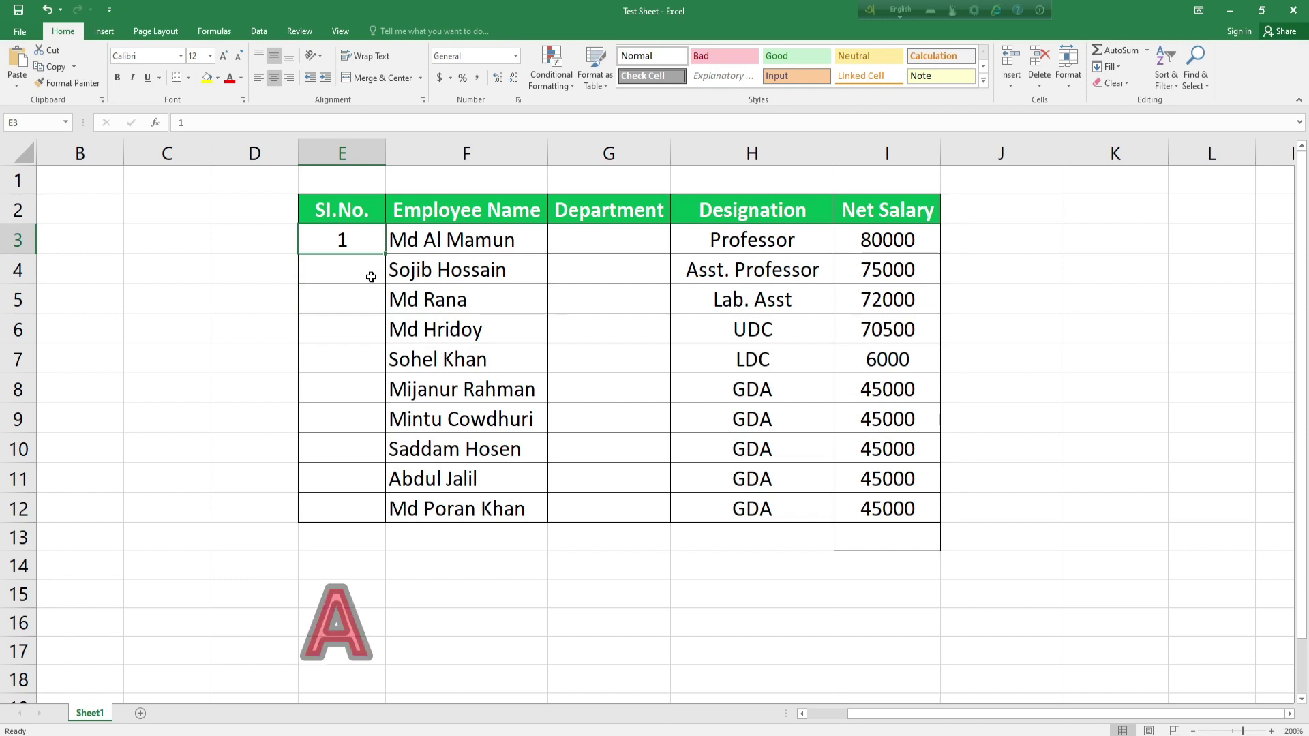
pyautogui.press('alt')
pyautogui.press('h')
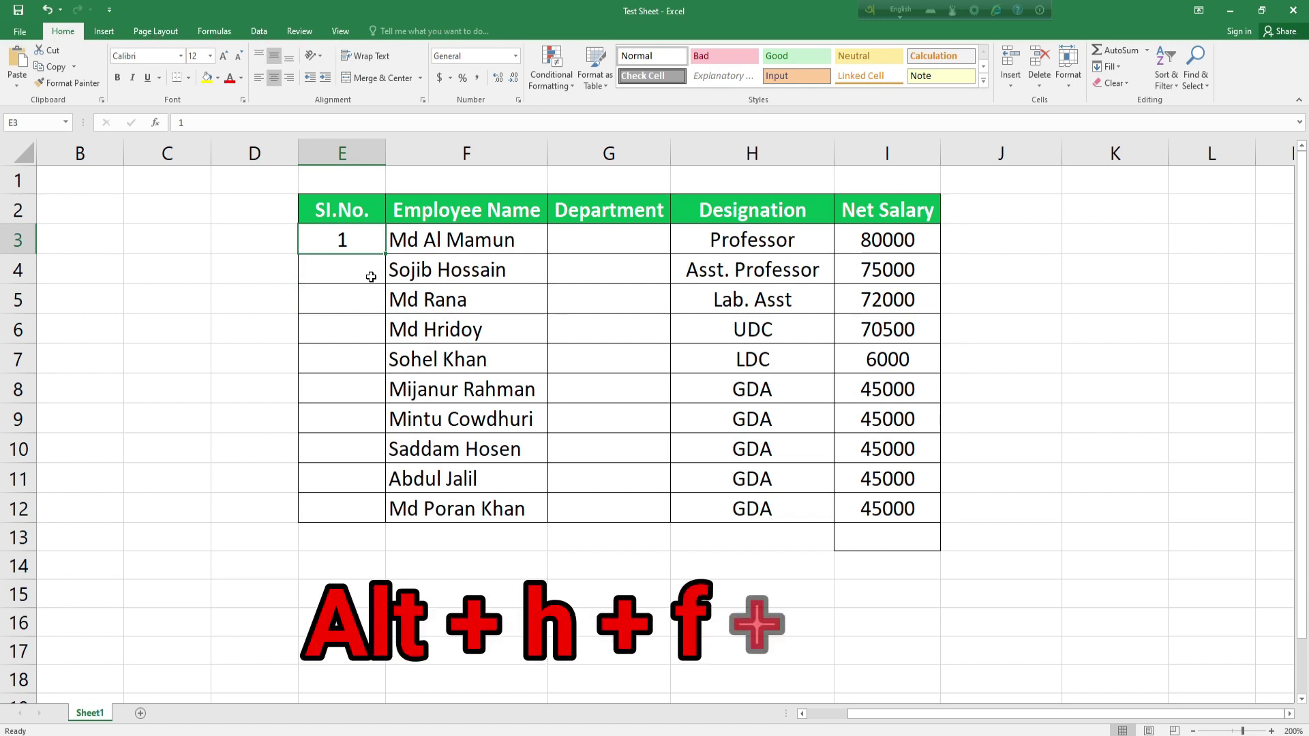
pyautogui.press('f')
pyautogui.press('i')
pyautogui.press('s')
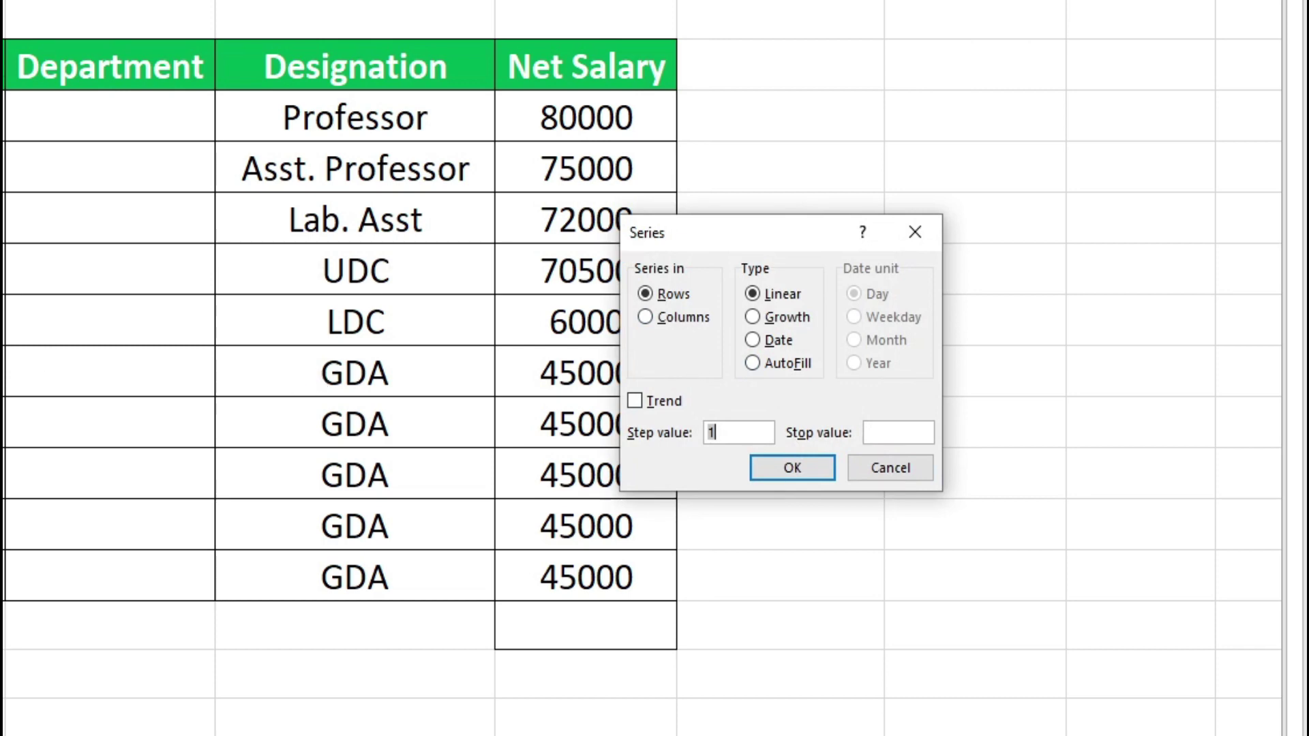
pyautogui.click(647, 320)
pyautogui.click(904, 432)
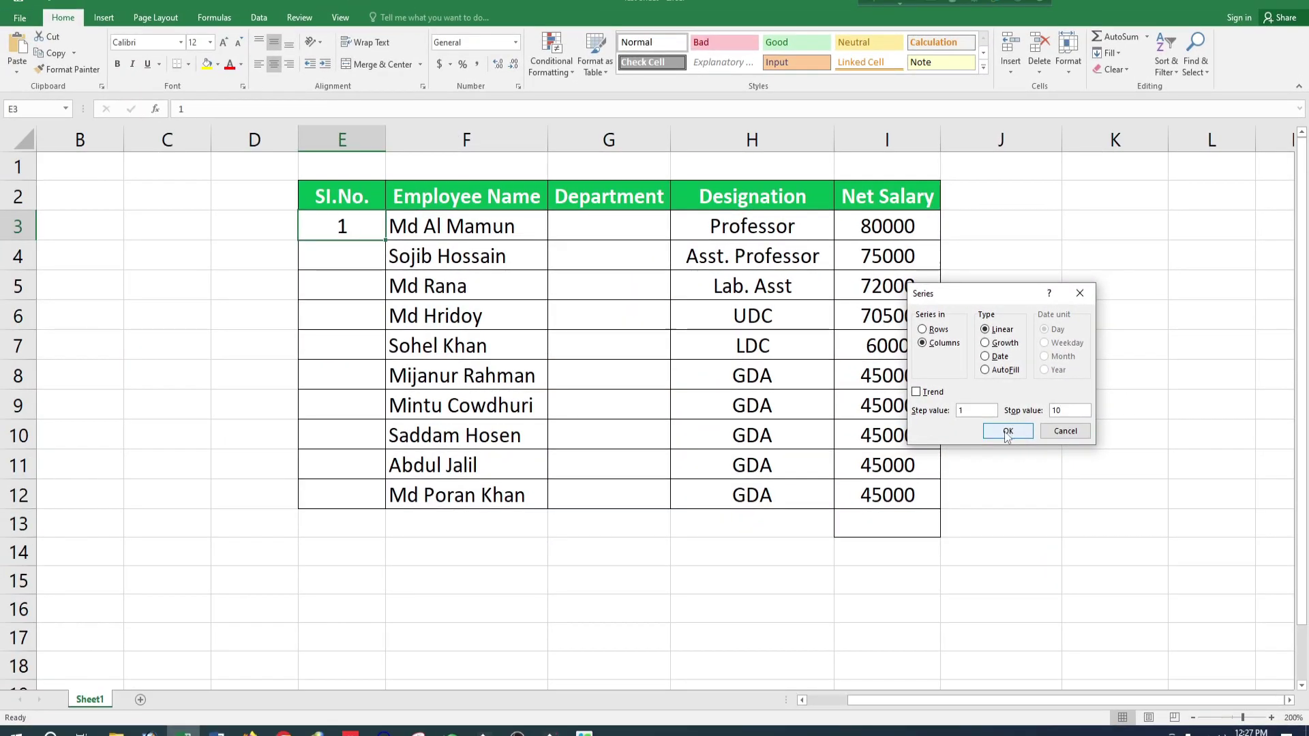
pyautogui.click(1007, 431)
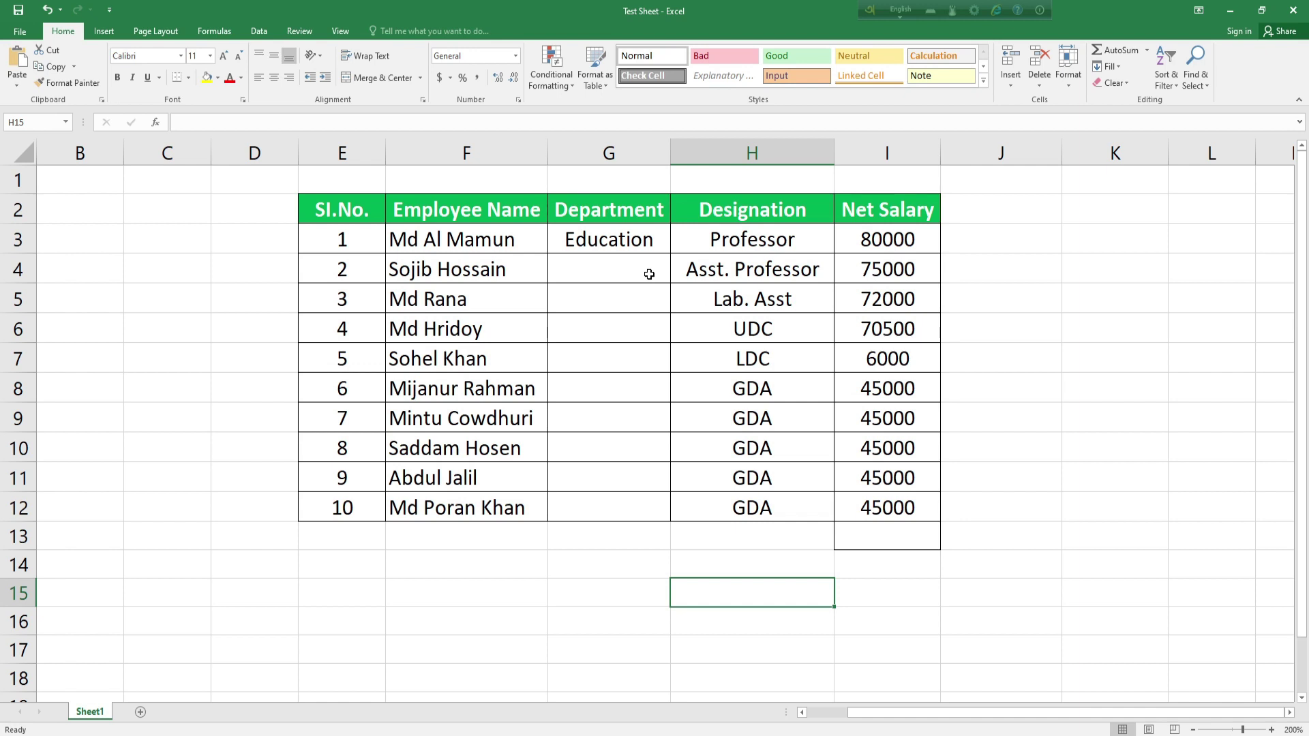
pyautogui.click(587, 268)
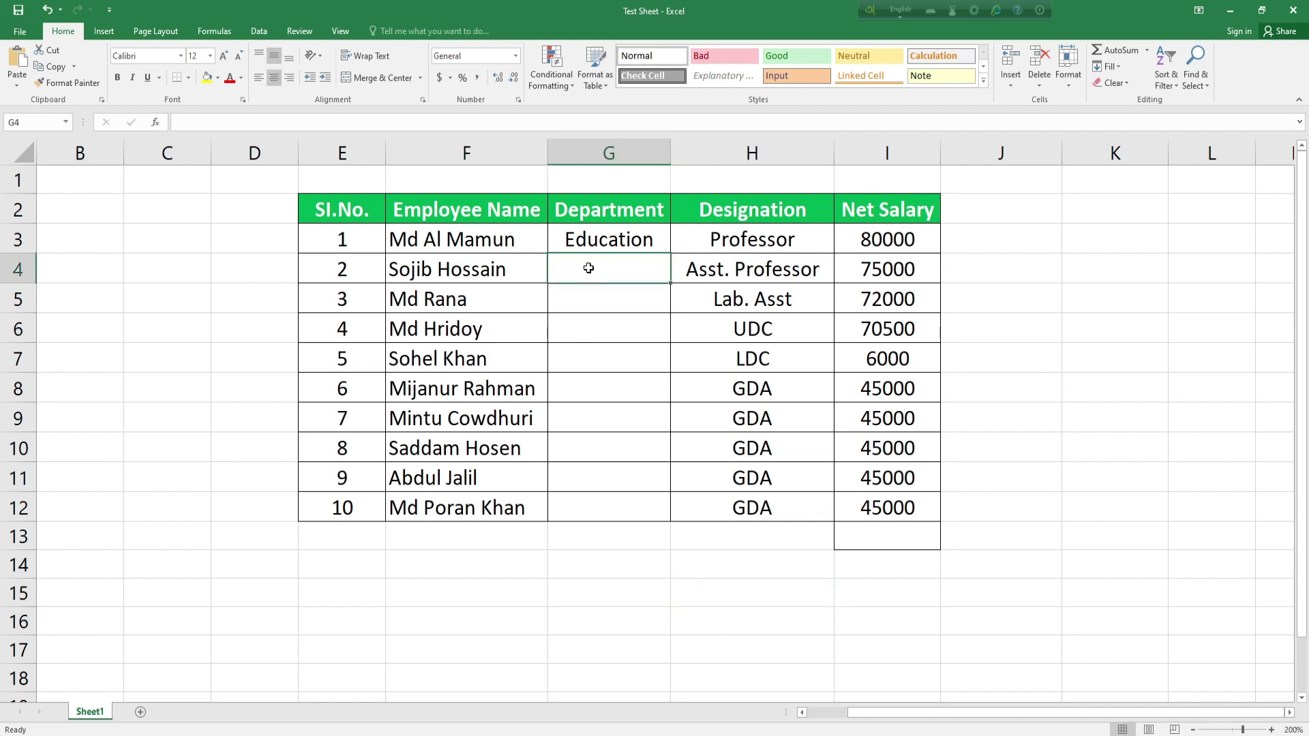
pyautogui.write('E')
pyautogui.press('Return')
pyautogui.write('E')
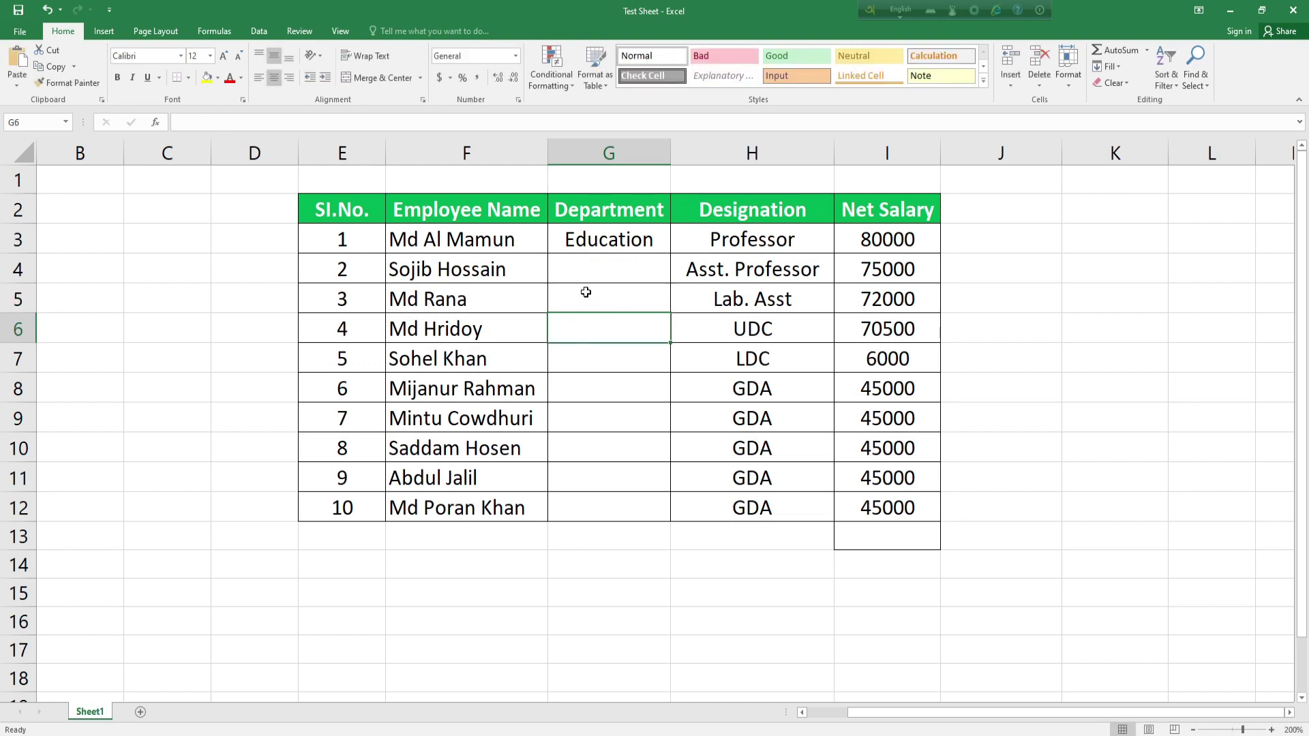
# Step: Fill the department "Education" from G3 down through G12
pyautogui.moveTo(558, 236); pyautogui.dragTo(587, 504)
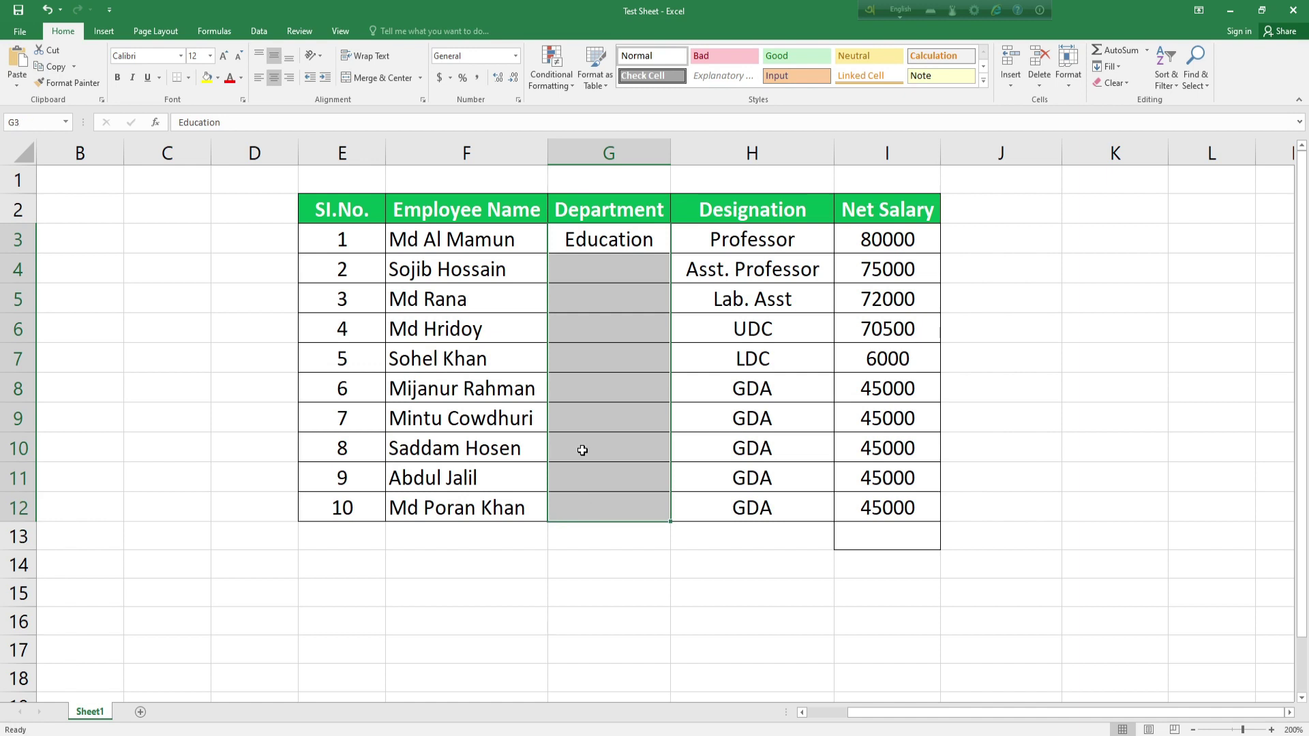
pyautogui.hotkey('ctrl', 'd')
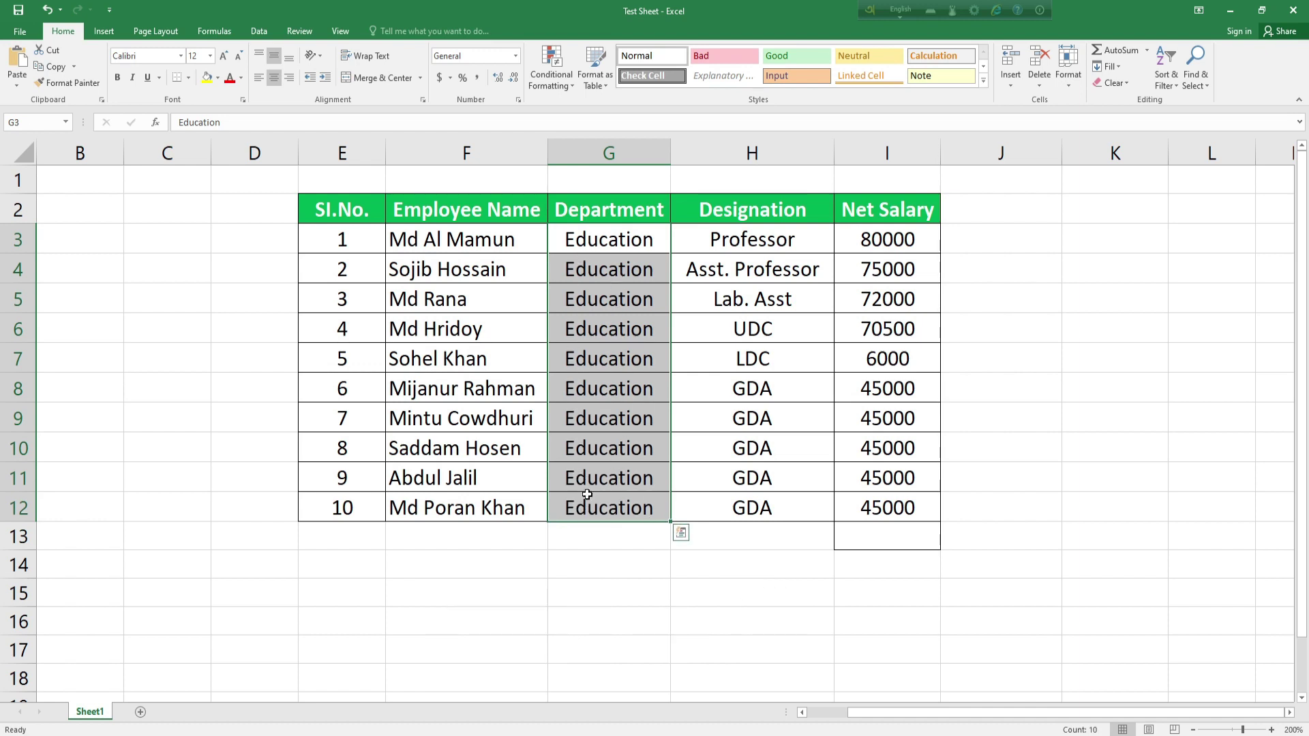
pyautogui.click(598, 546)
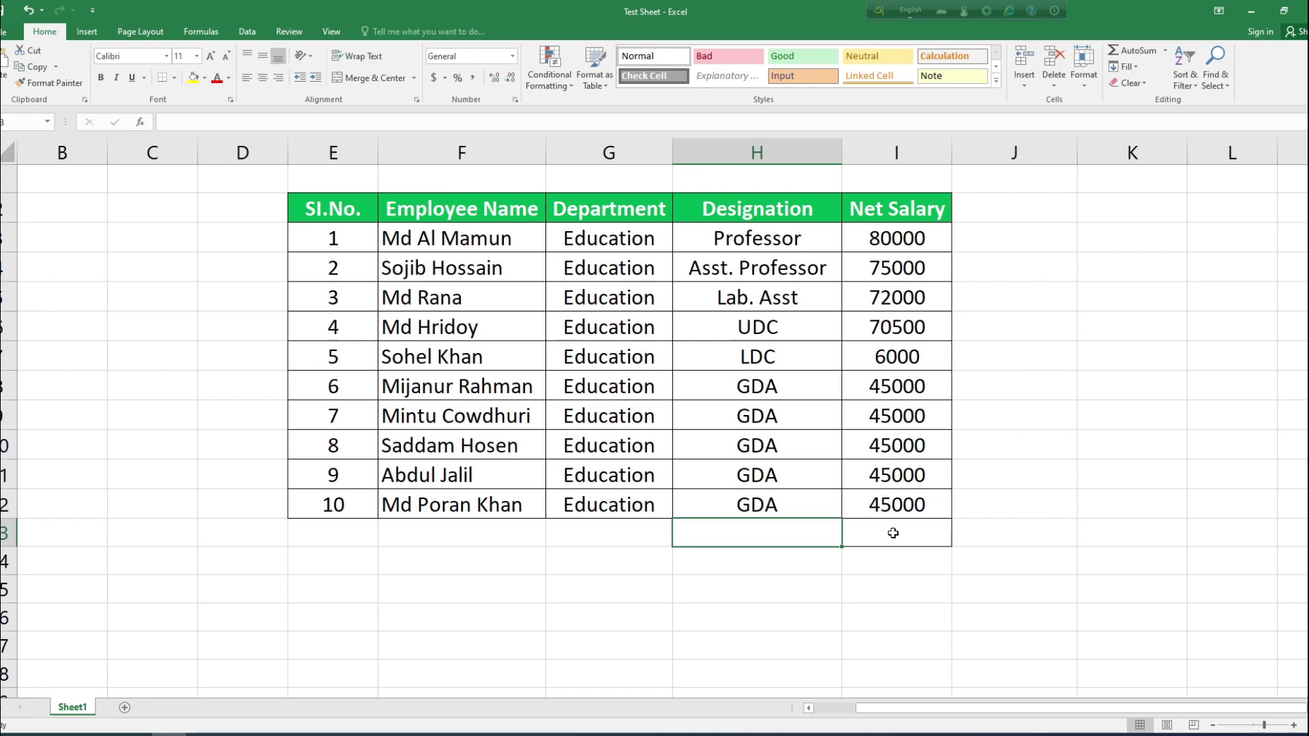
# Step: Total the Net Salary column in I13 with AutoSum over I3:I12
pyautogui.click(872, 536)
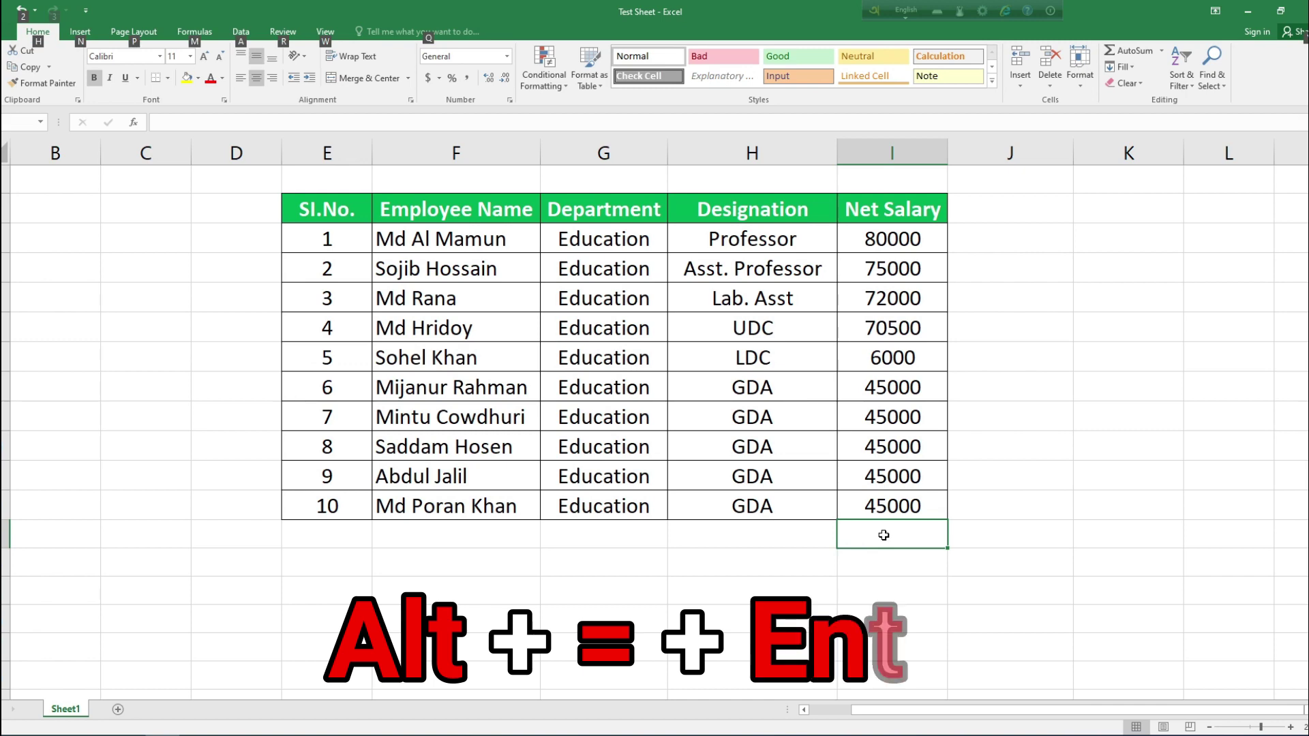
pyautogui.press('alt')
pyautogui.hotkey('alt', '=')
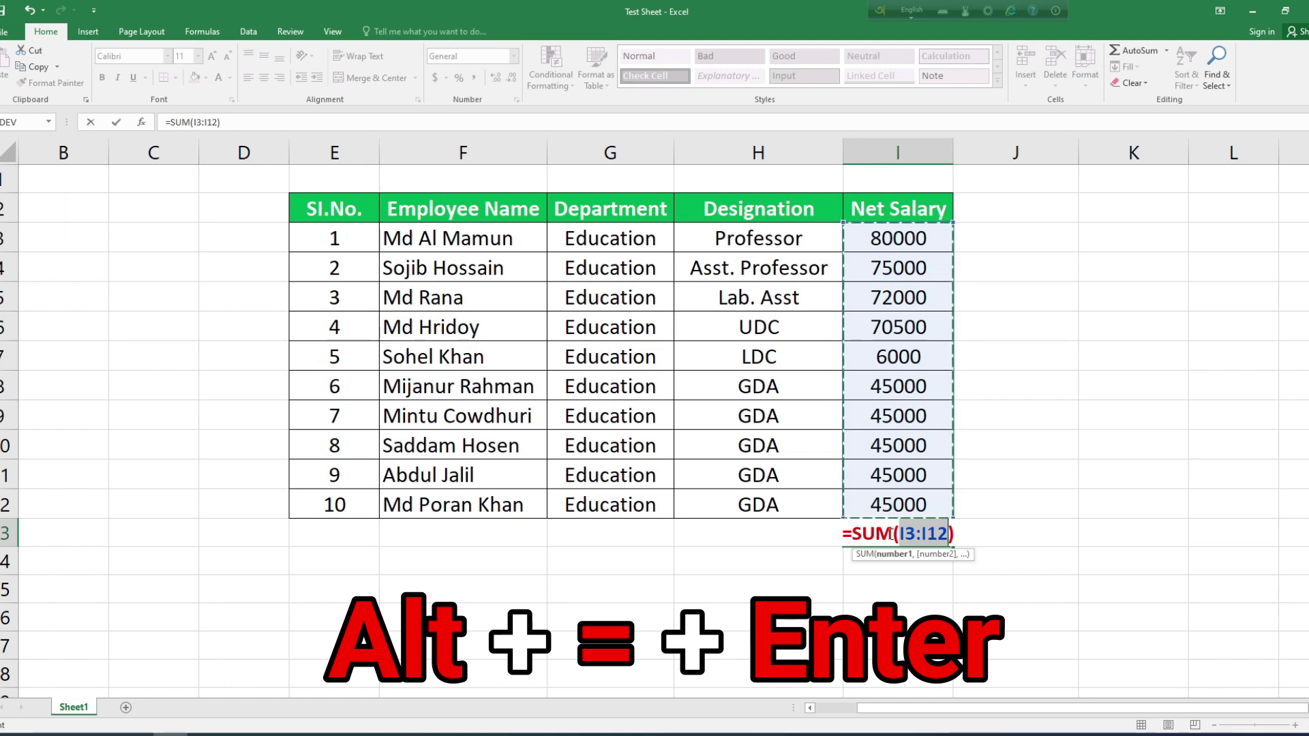
pyautogui.press('Return')
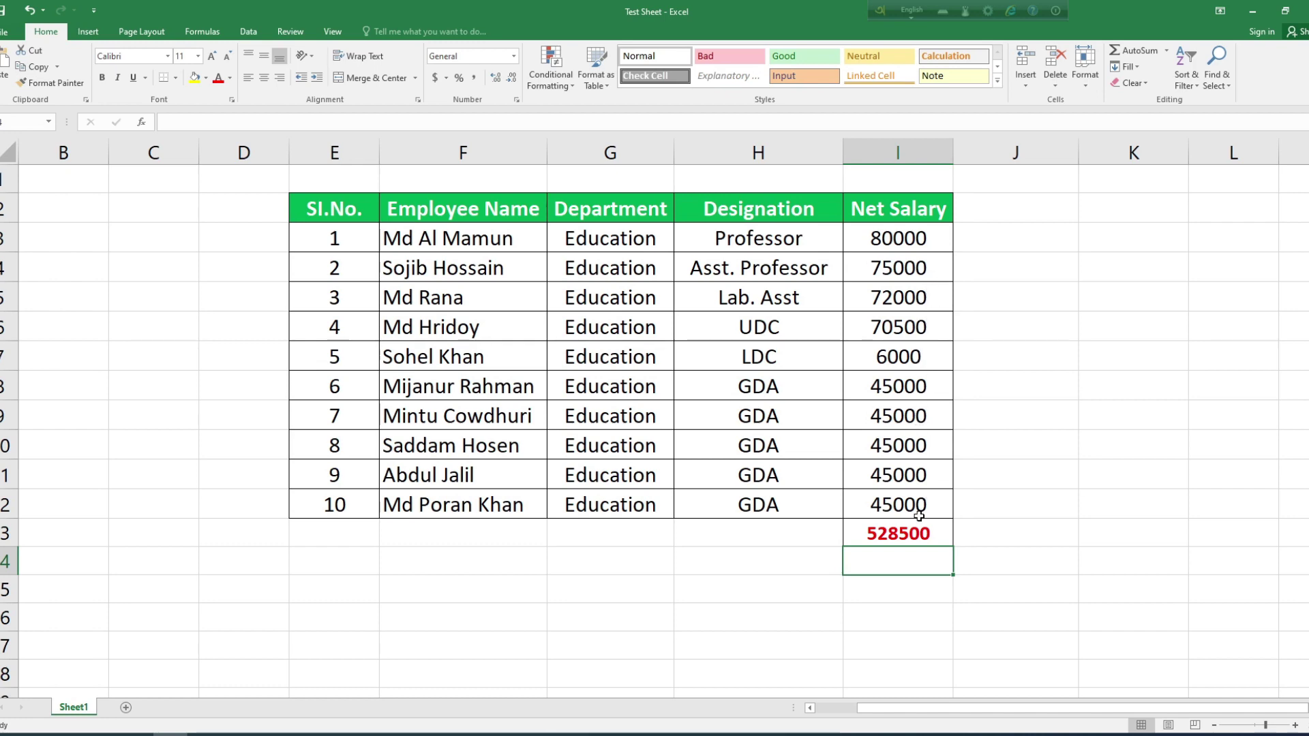
pyautogui.press('Down')
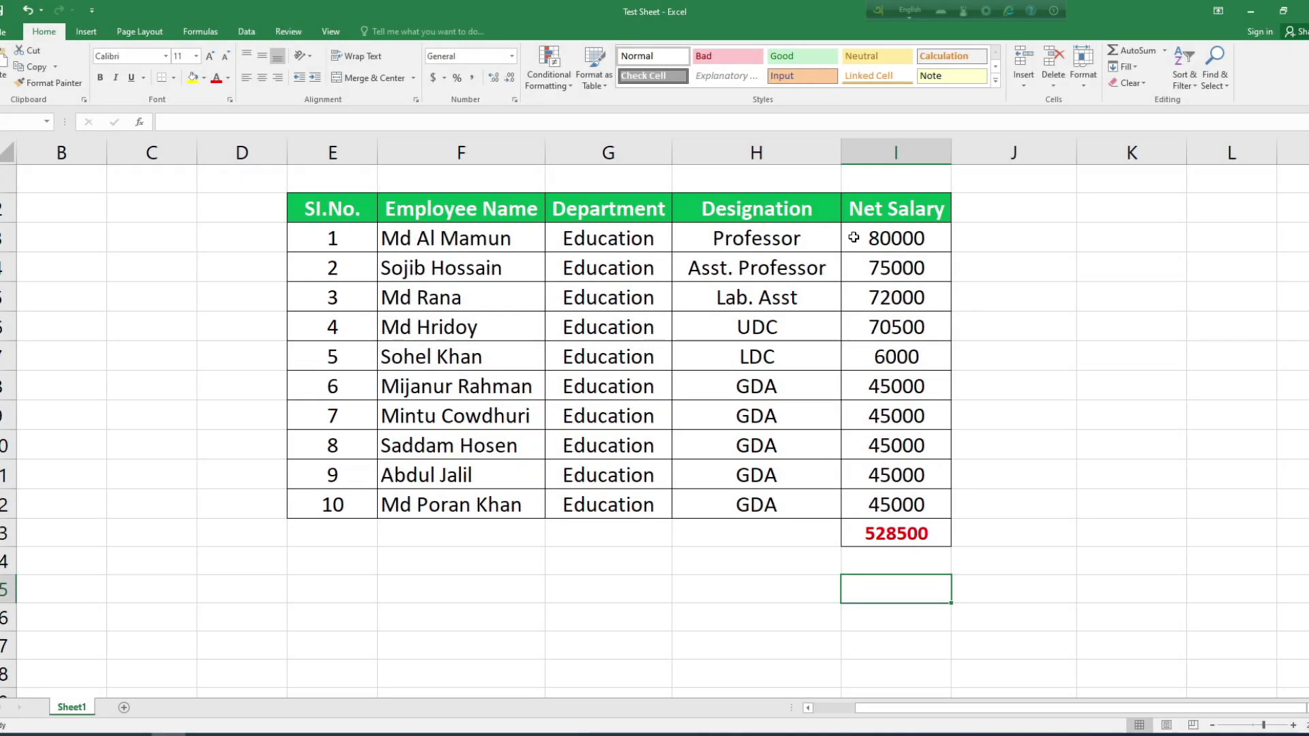
# Step: Format I3:I13 as Currency with the Bangla (Bangladesh) symbol and autofit the Net Salary column's width
pyautogui.moveTo(853, 238); pyautogui.dragTo(892, 527)
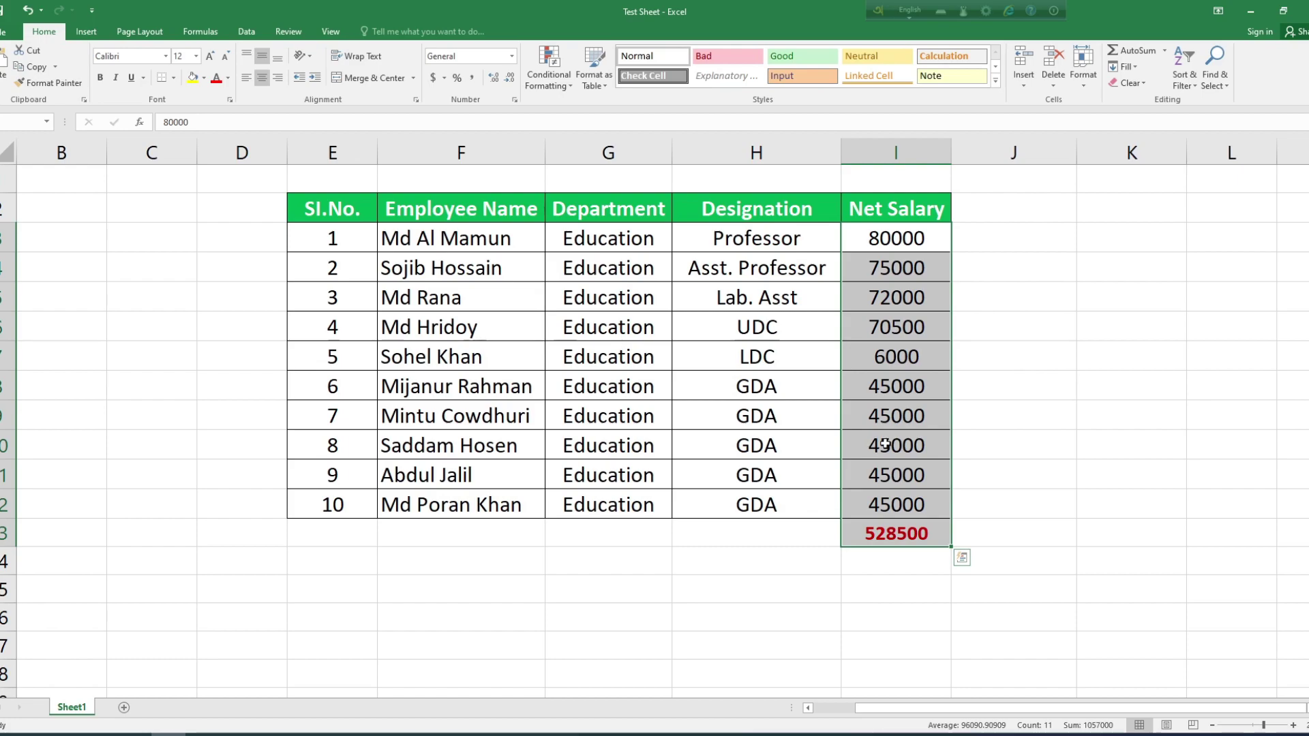
pyautogui.hotkey('ctrl', '1')
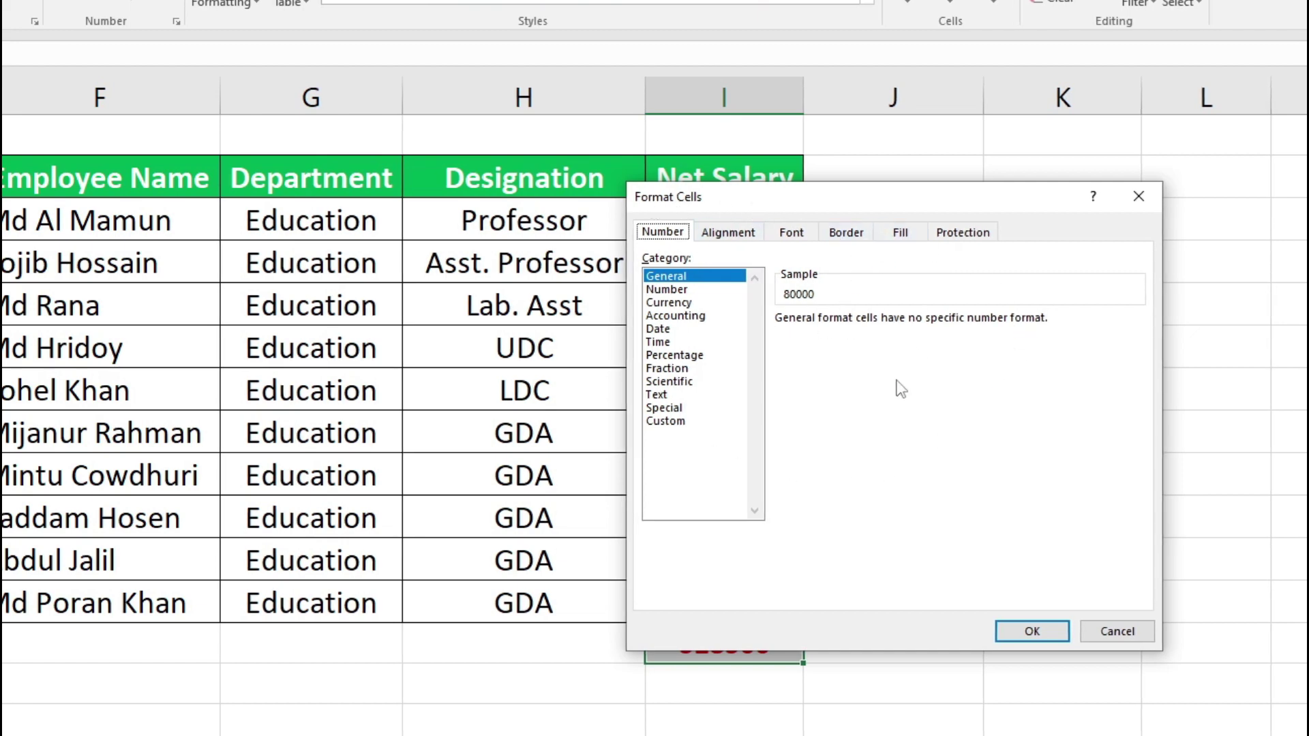
pyautogui.click(677, 304)
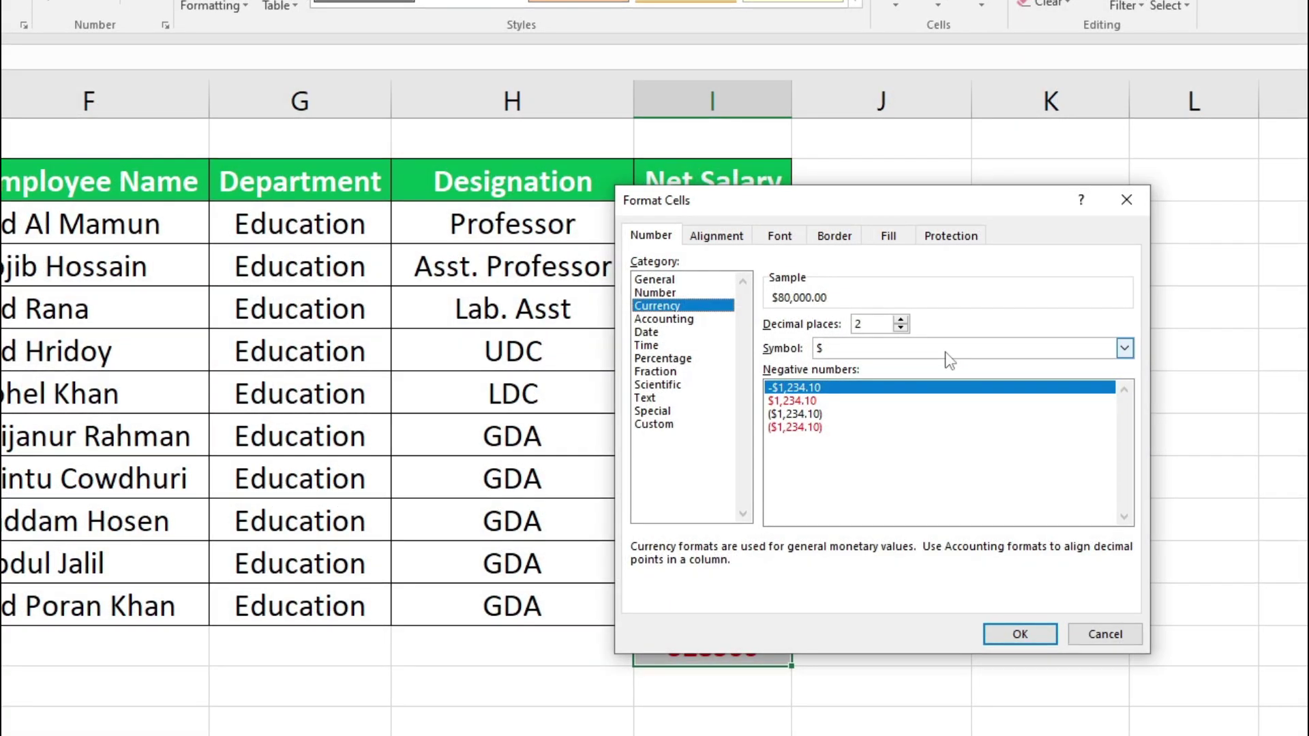
pyautogui.click(1124, 350)
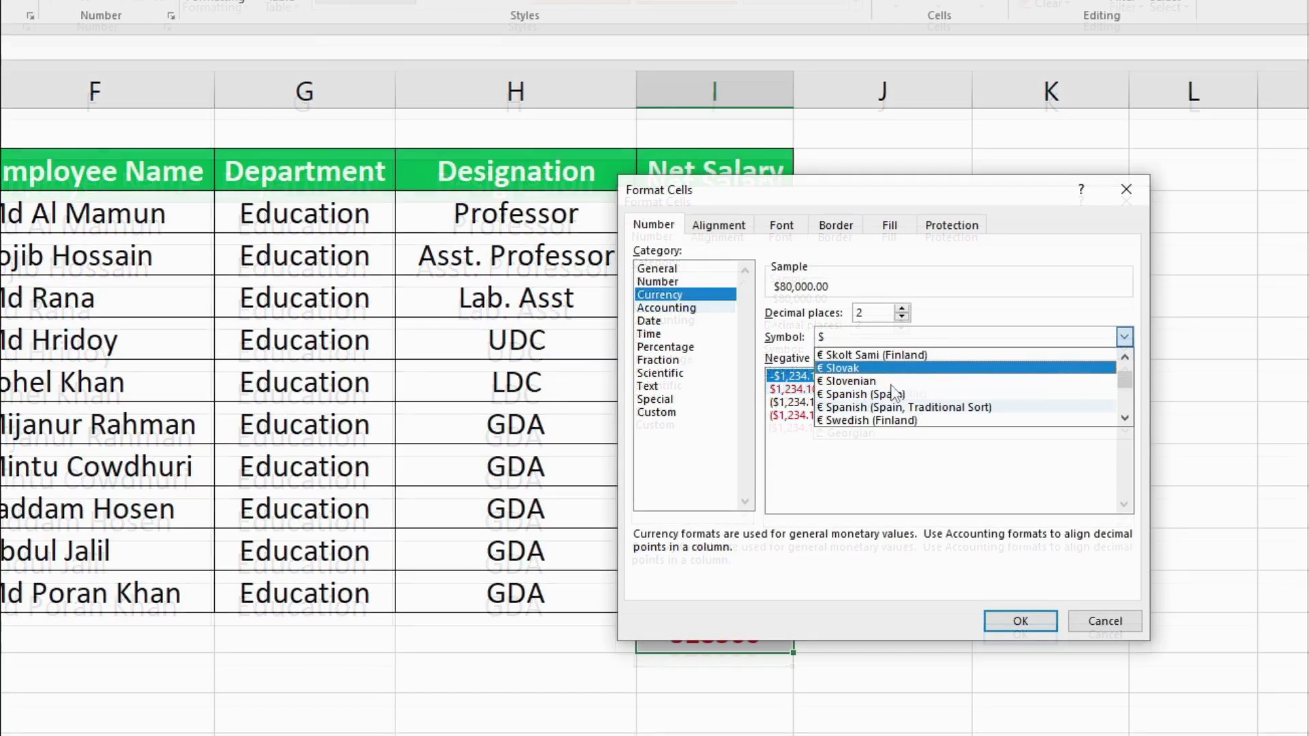
pyautogui.scroll(-4, 891, 393)
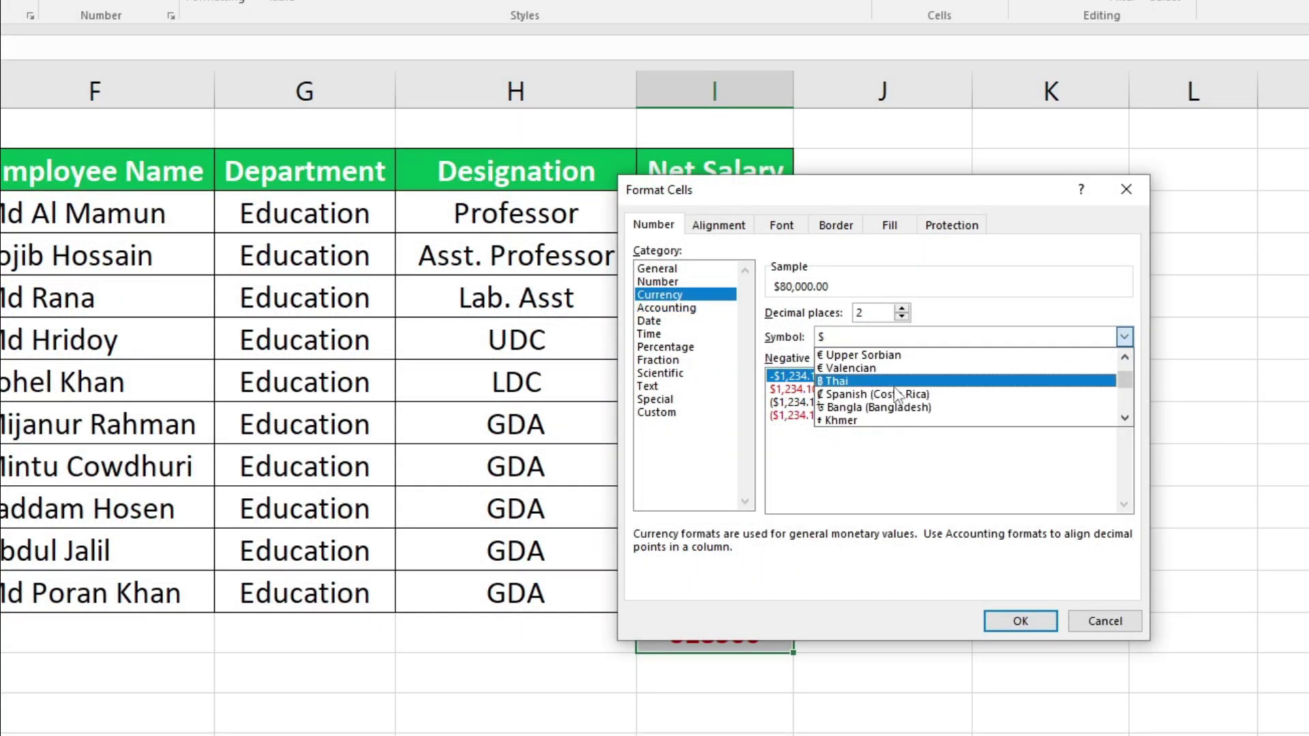
pyautogui.click(855, 408)
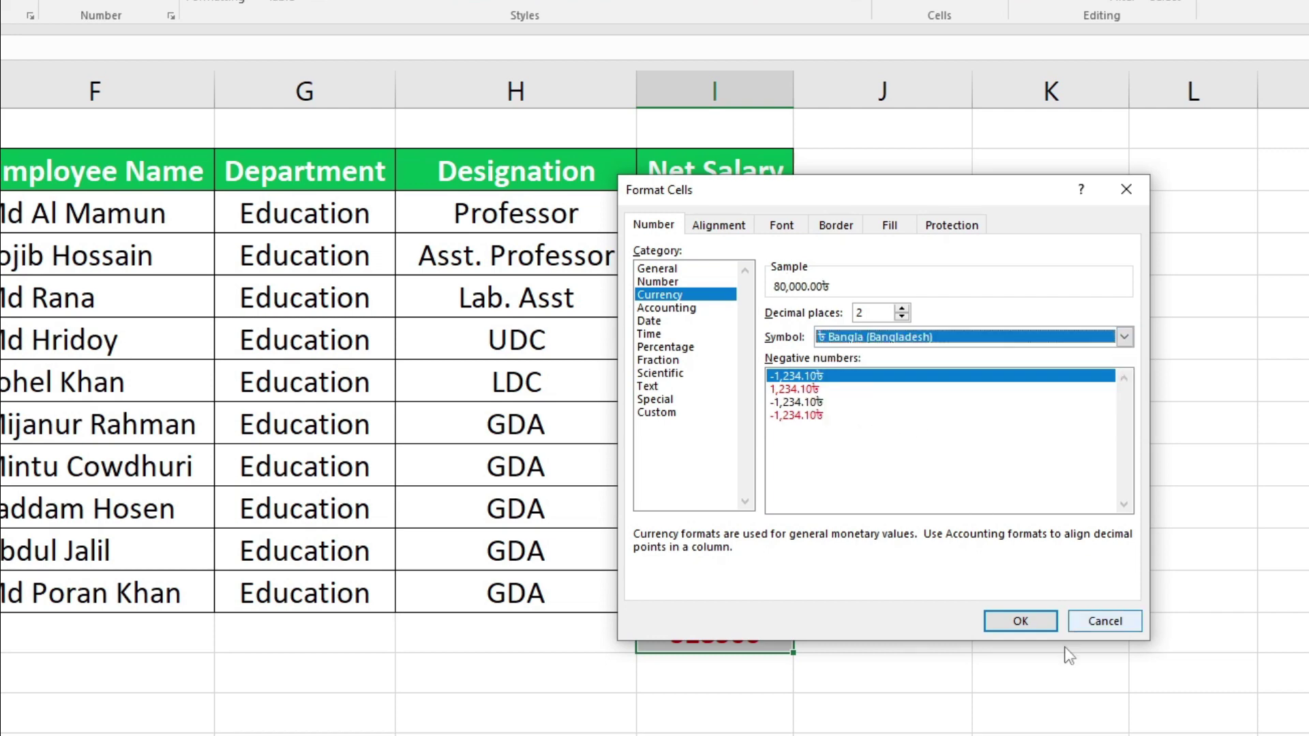
pyautogui.click(1008, 625)
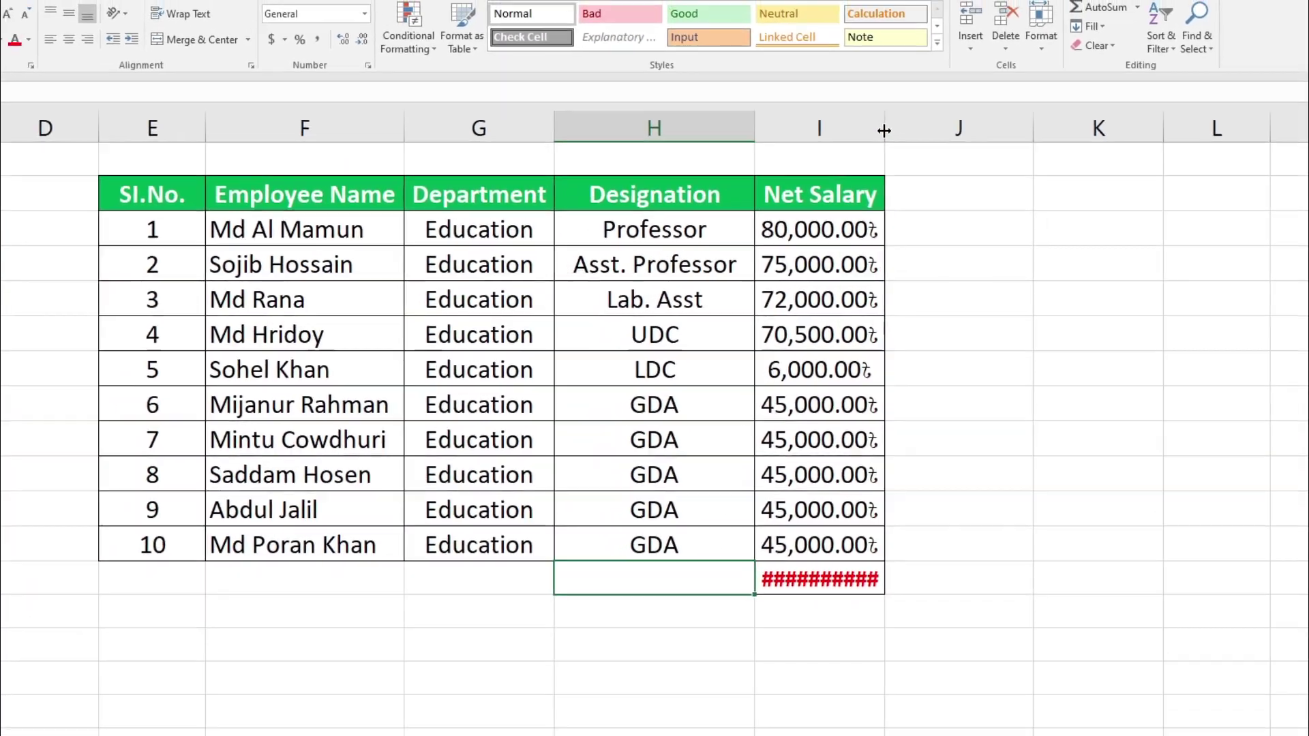
pyautogui.doubleClick(845, 114)
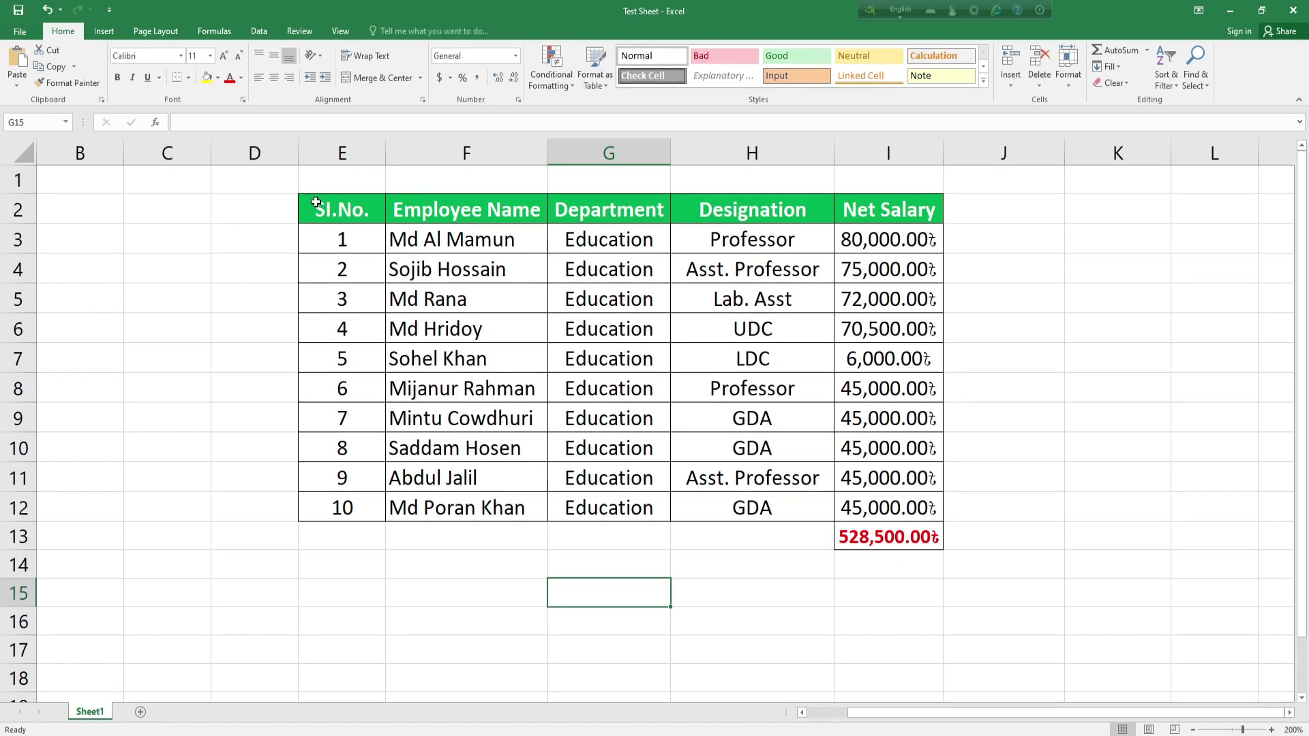
# Step: Add filters to the header row of the employee table, E2:I13
pyautogui.moveTo(306, 200); pyautogui.dragTo(898, 544)
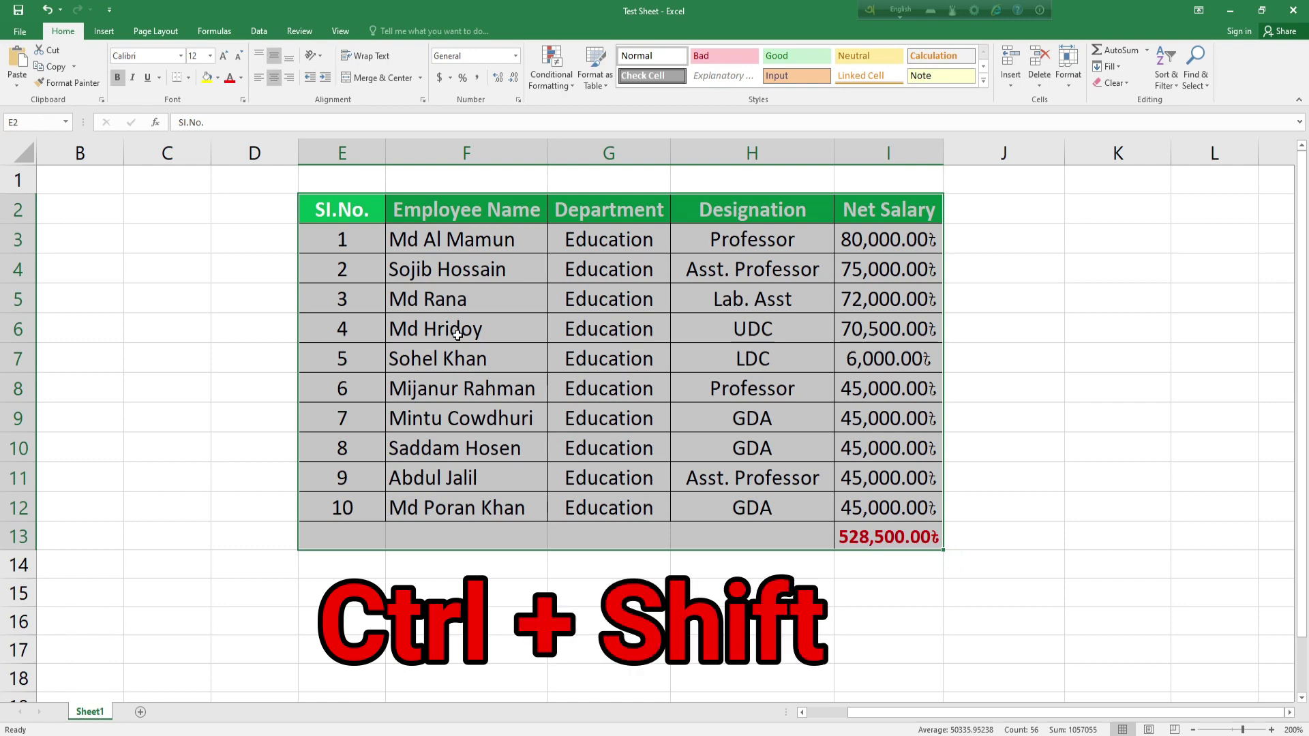
pyautogui.hotkey('ctrl', 'shift', 'l')
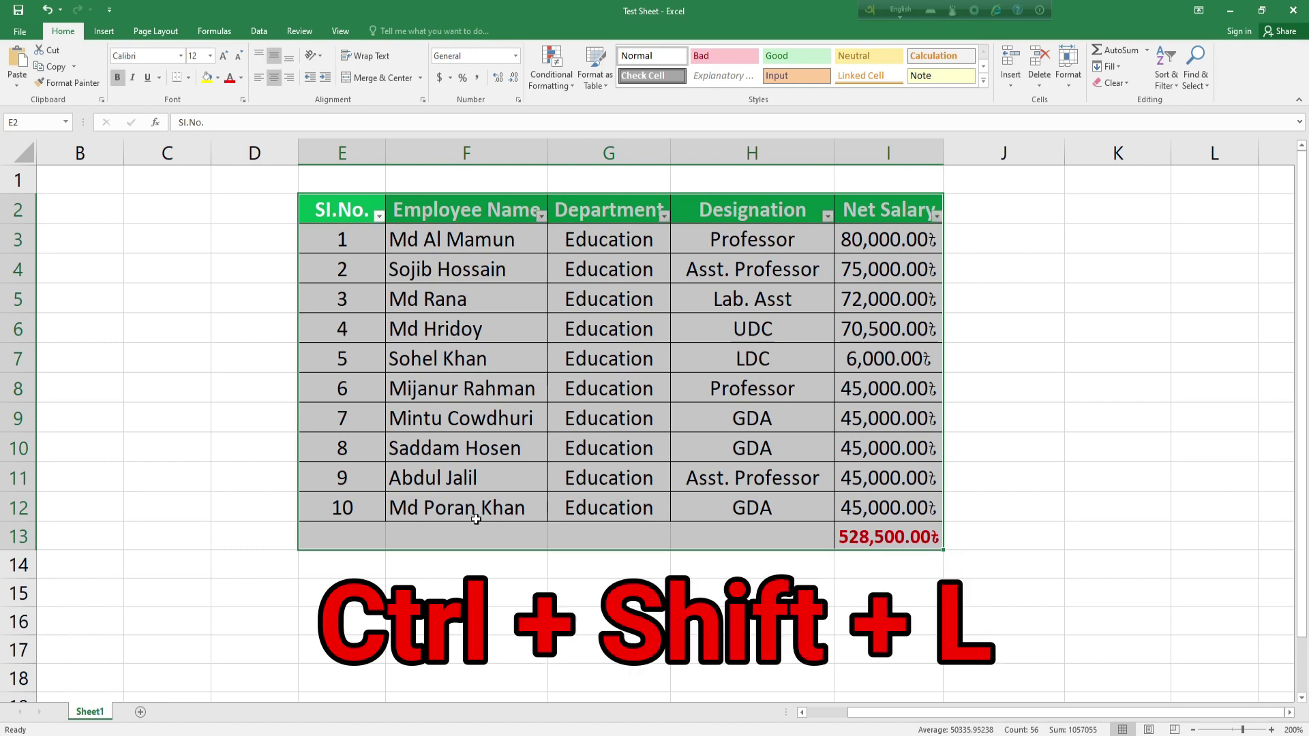
pyautogui.click(474, 593)
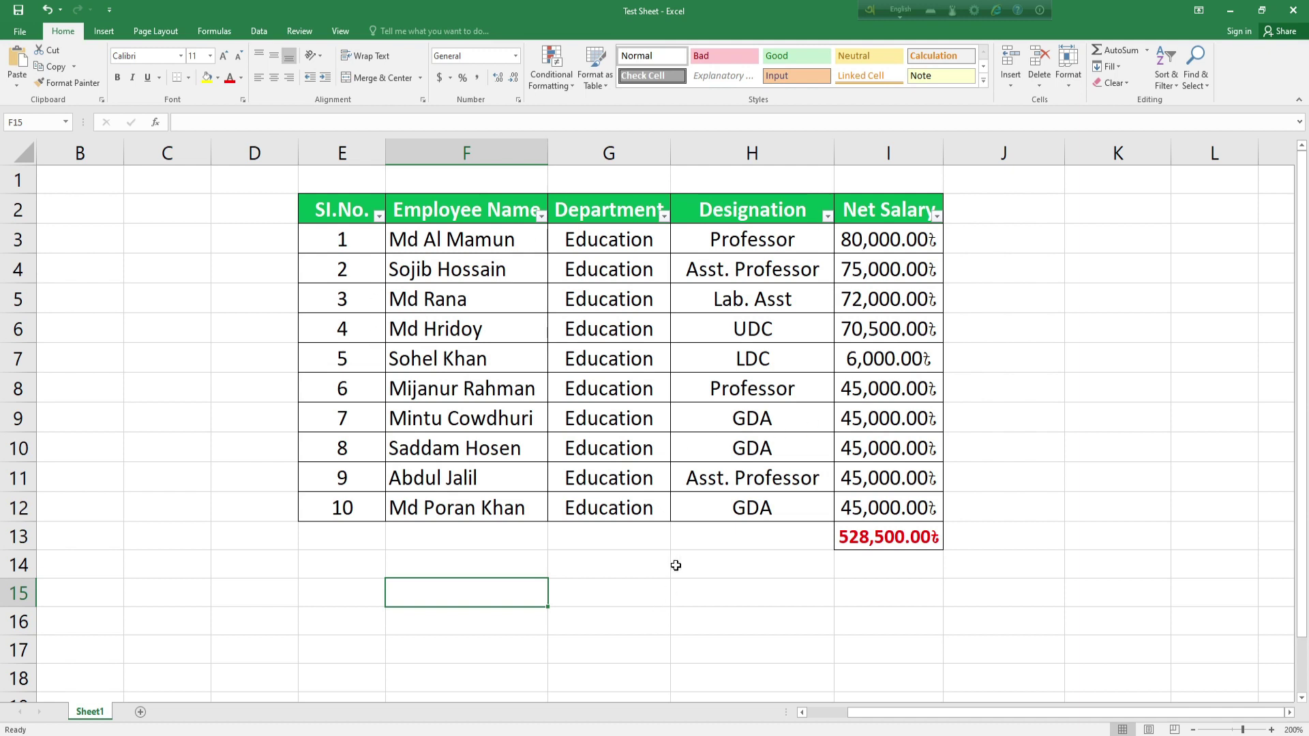
# Step: Filter the Designation column to show only Professor
pyautogui.click(828, 217)
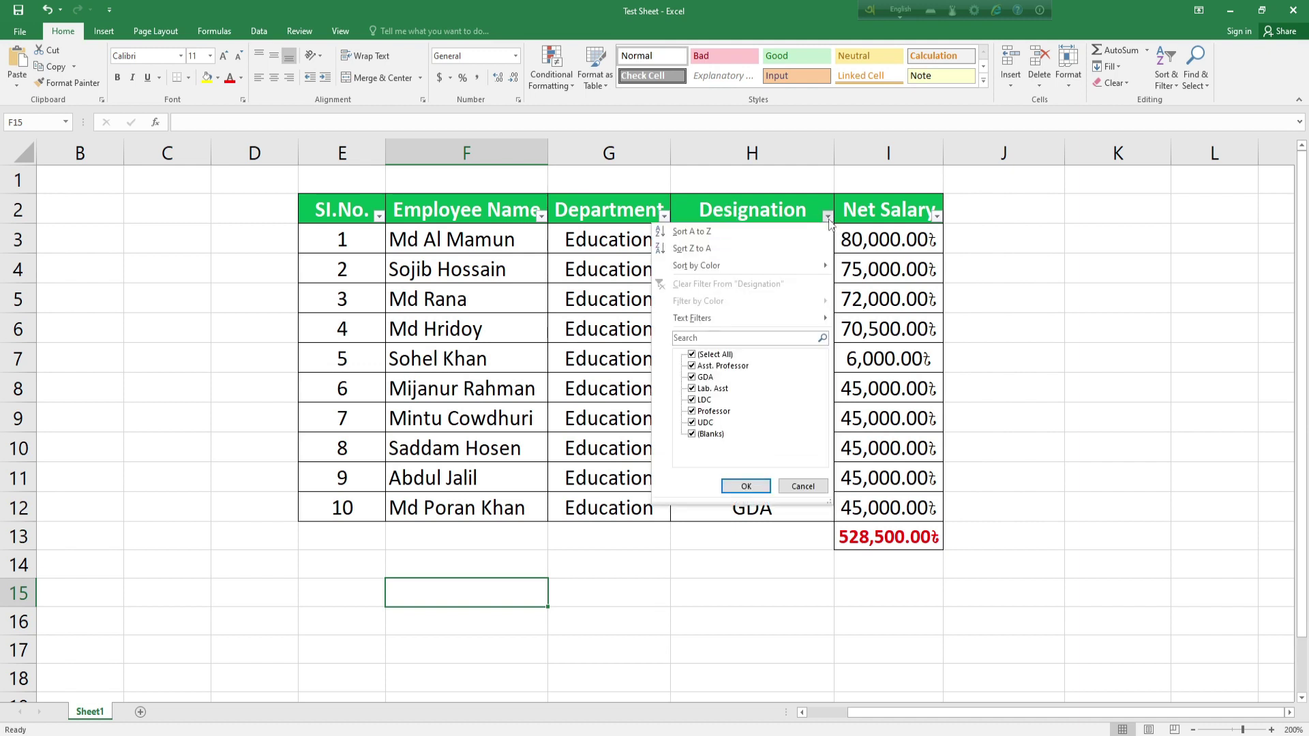
pyautogui.click(692, 355)
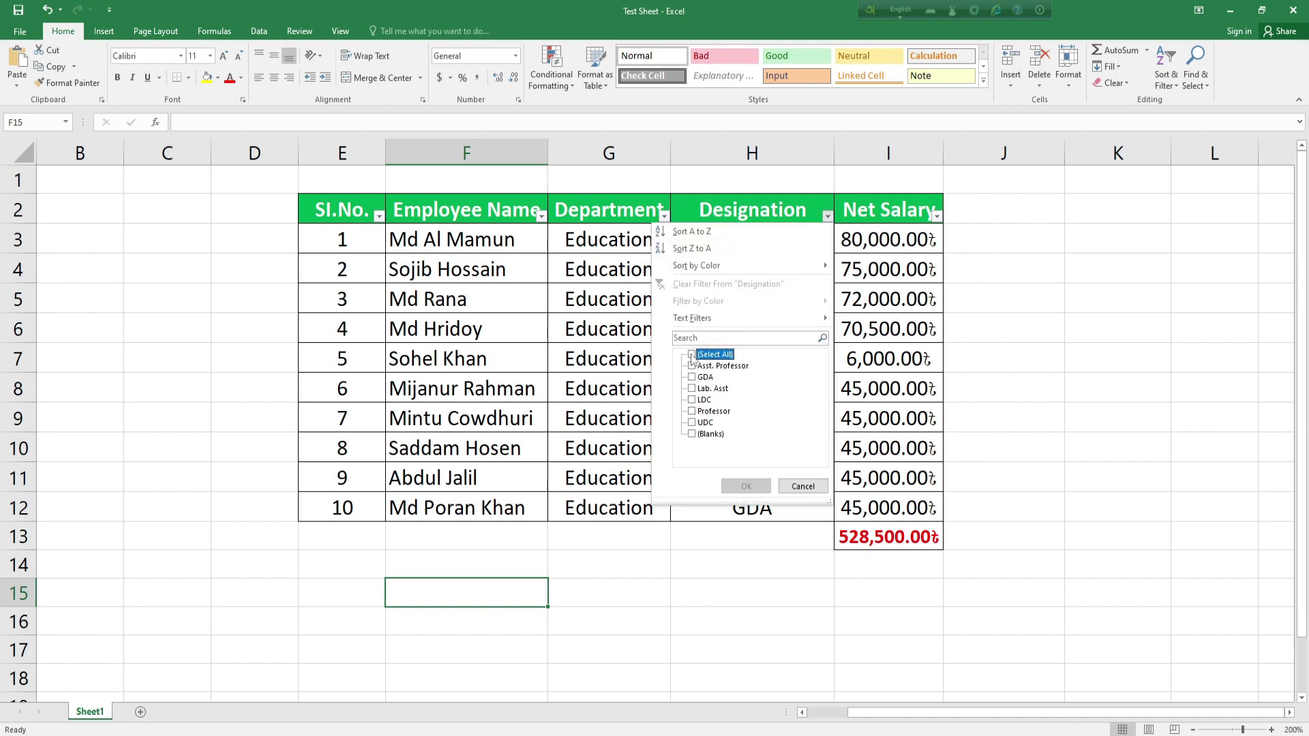
pyautogui.click(714, 412)
pyautogui.click(692, 413)
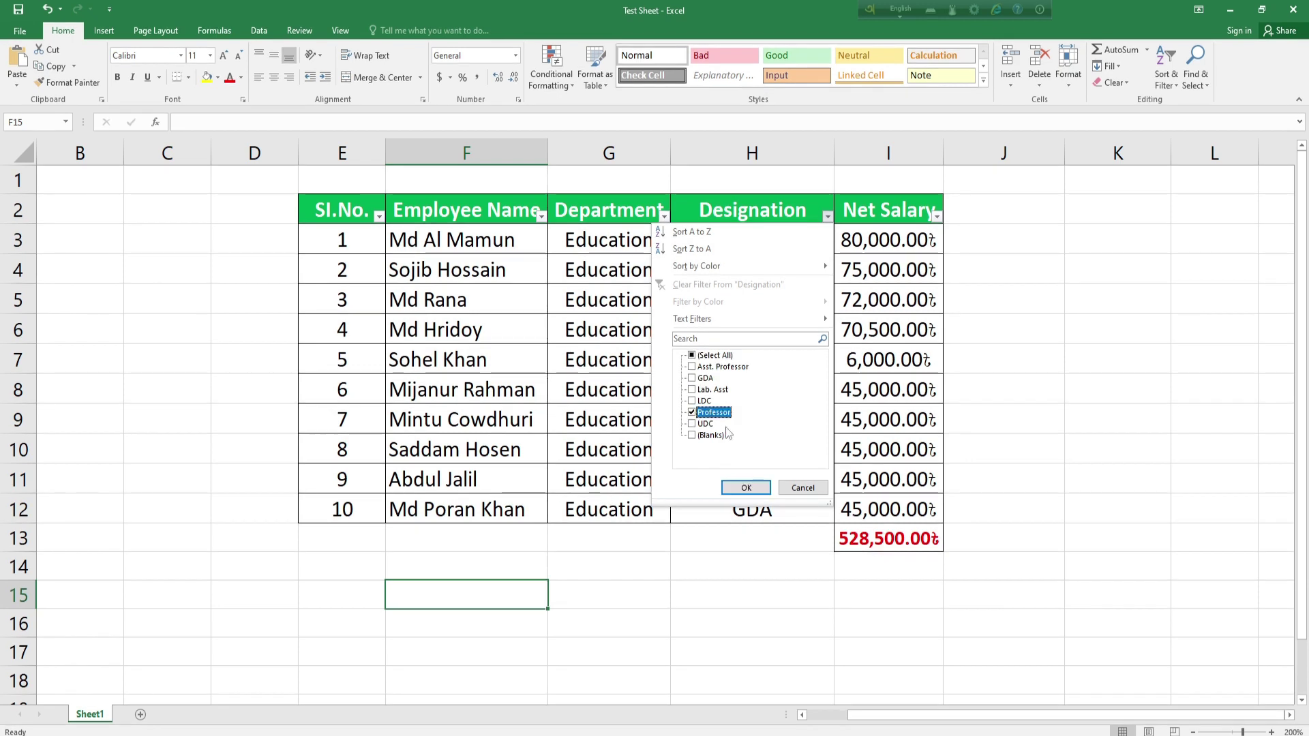
pyautogui.click(744, 488)
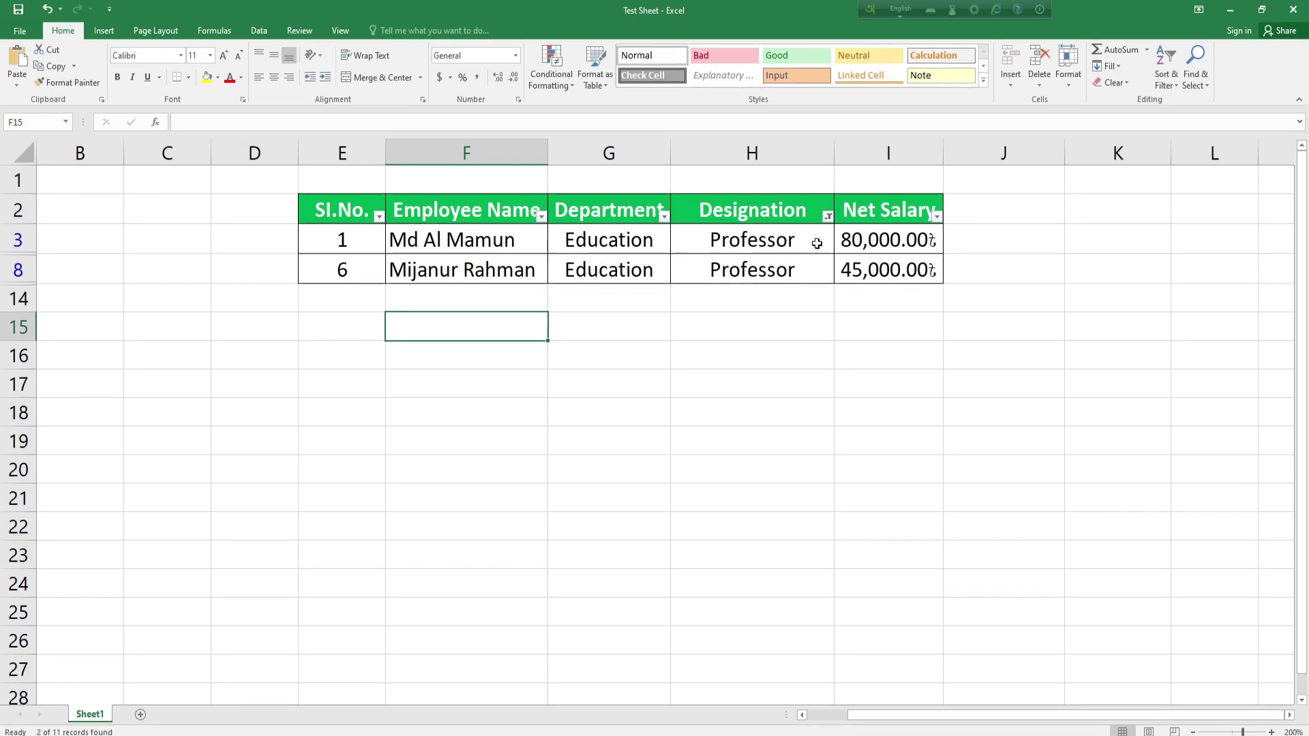
# Step: Show all employee rows again by selecting every value in the Designation filter
pyautogui.click(828, 217)
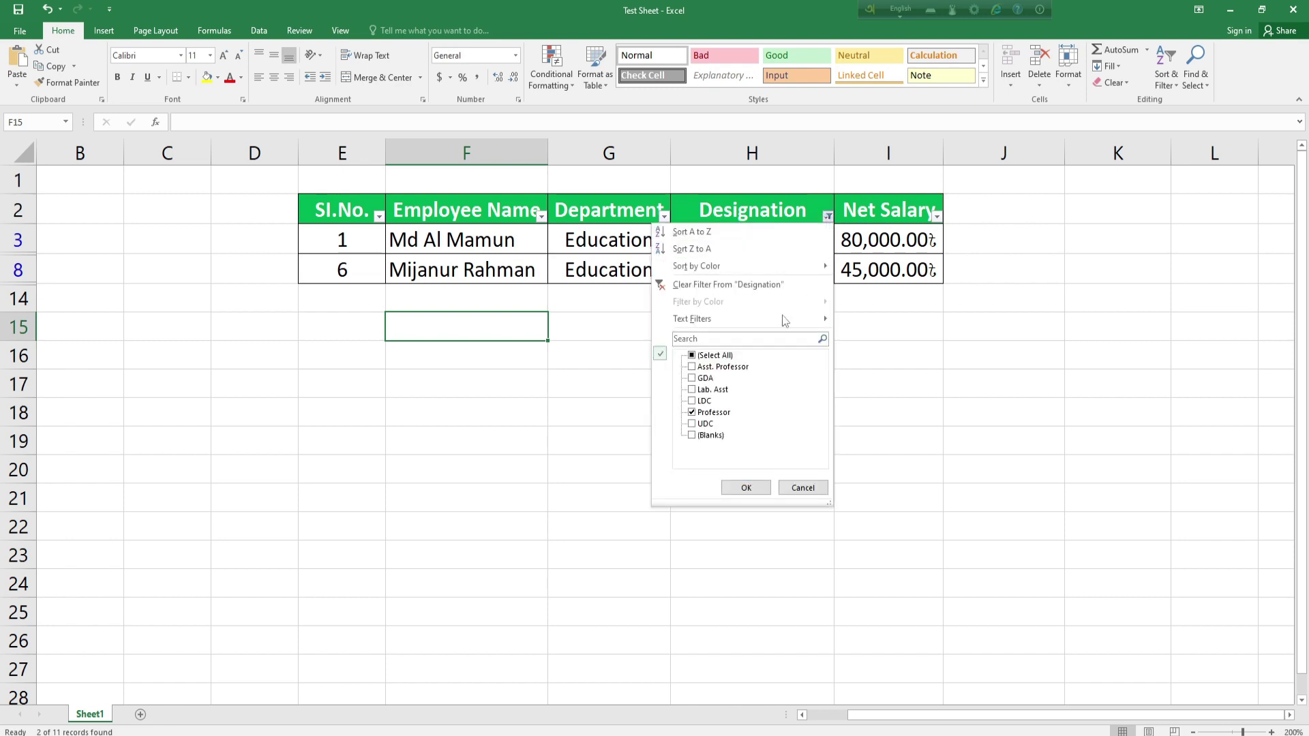
pyautogui.click(693, 356)
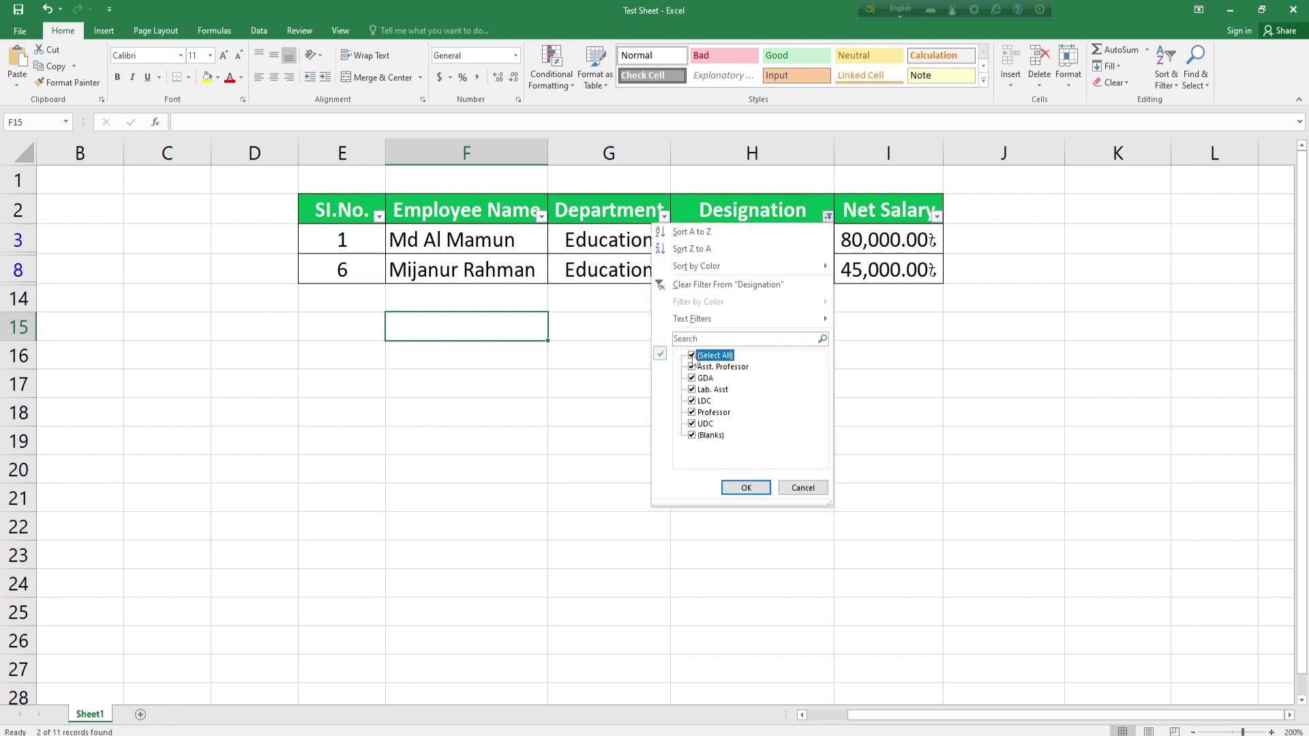
pyautogui.click(746, 488)
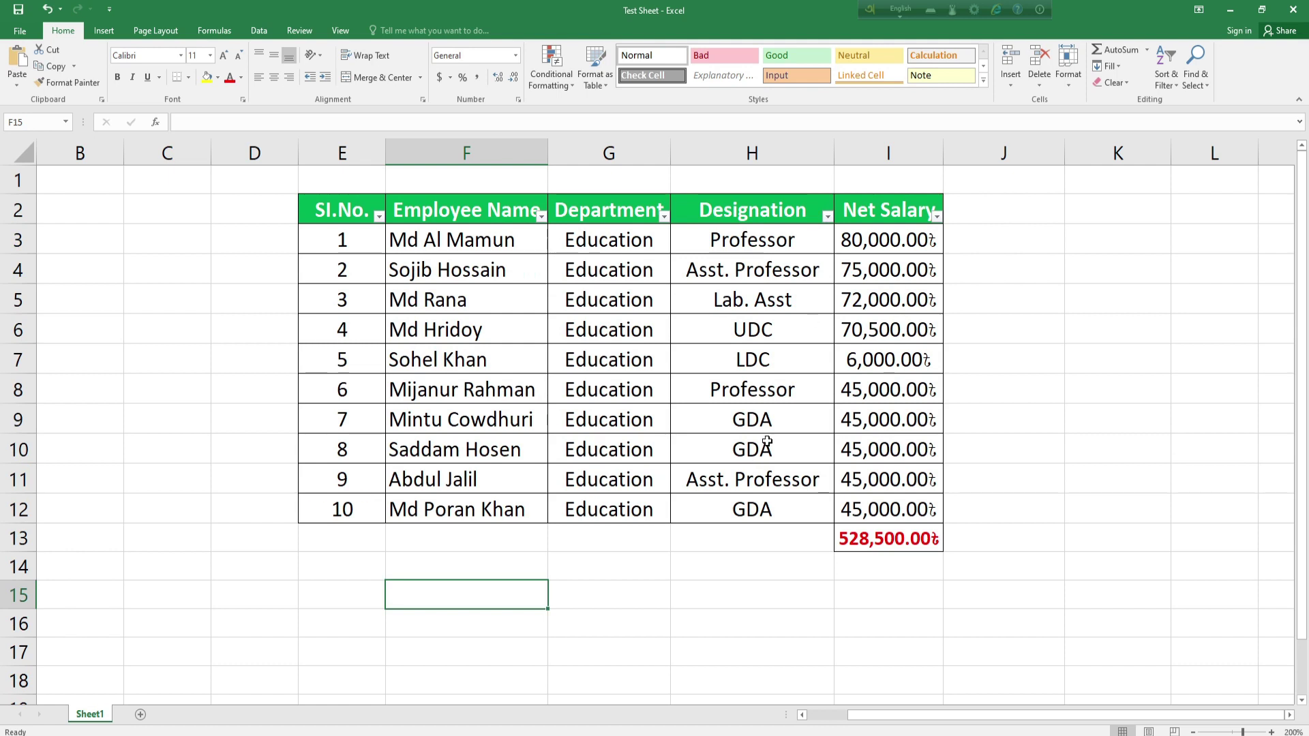
pyautogui.press('Right')
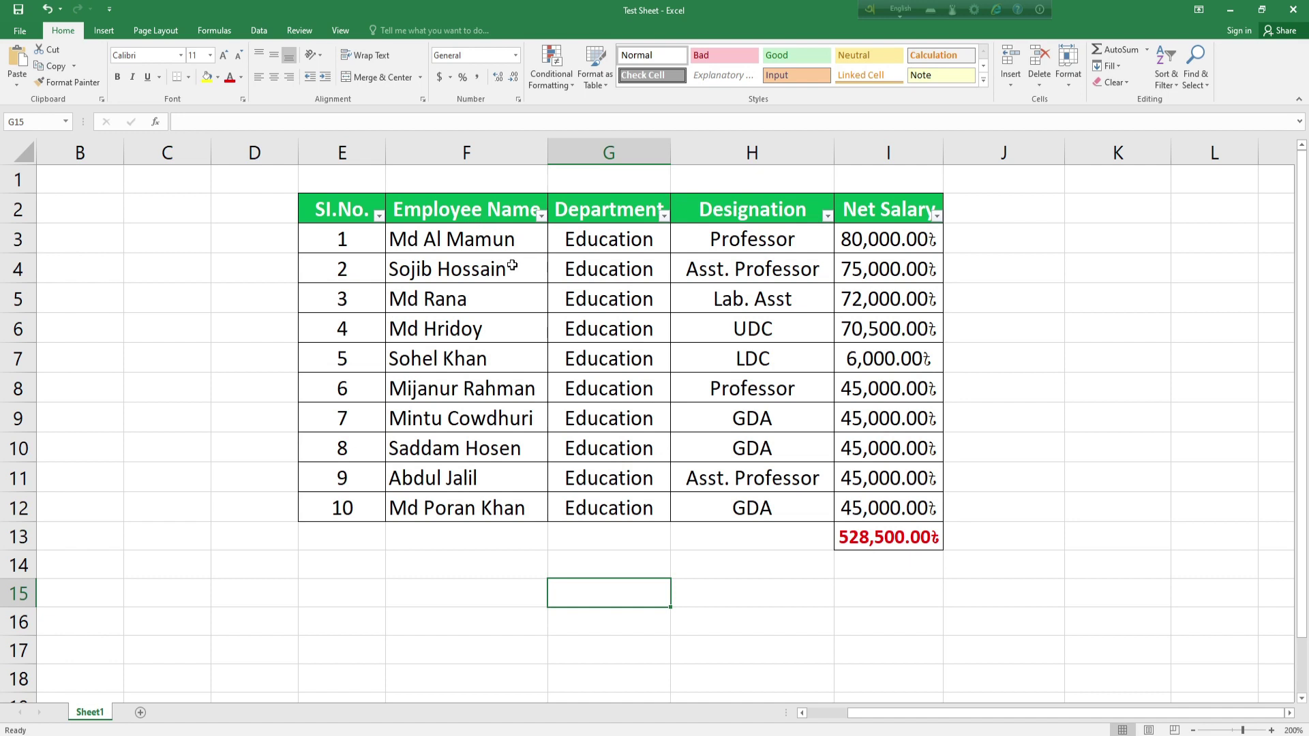
# Step: Remove the filters from the header row of the employee table, E2:I13
pyautogui.moveTo(307, 199); pyautogui.dragTo(886, 534)
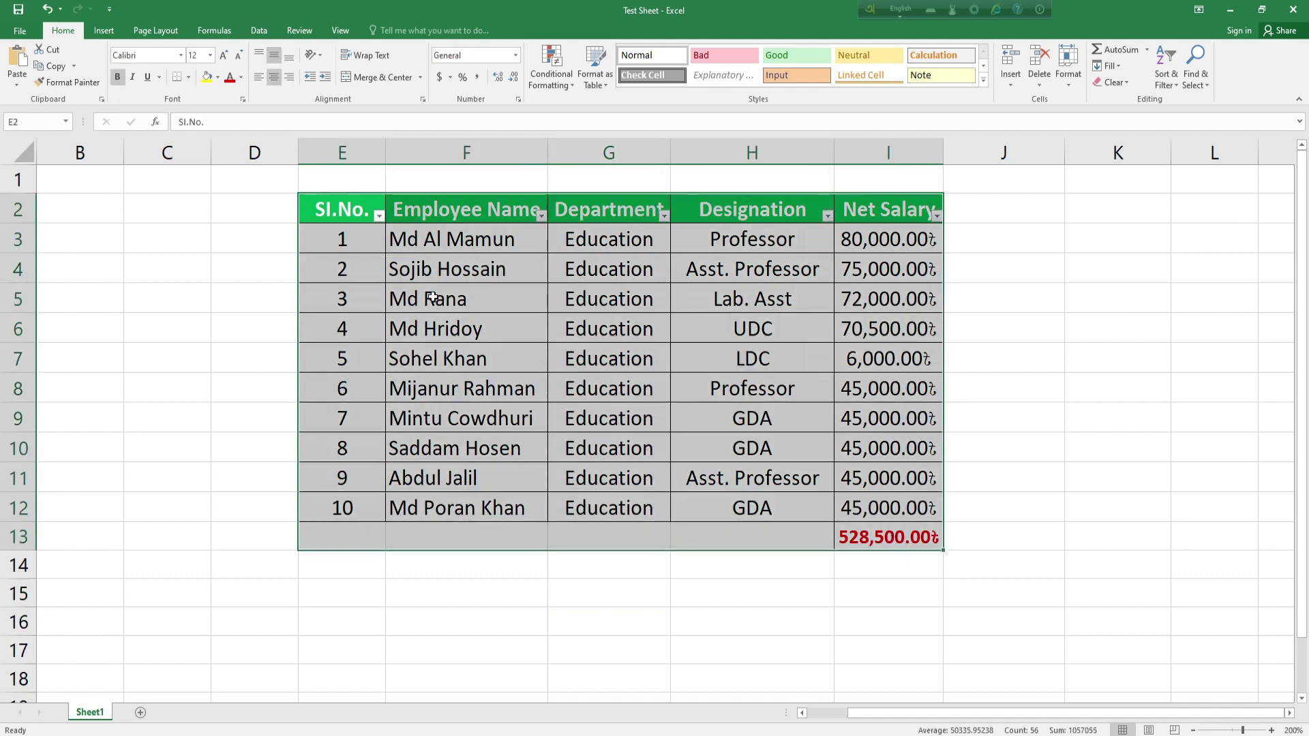
pyautogui.hotkey('ctrl', 'c')
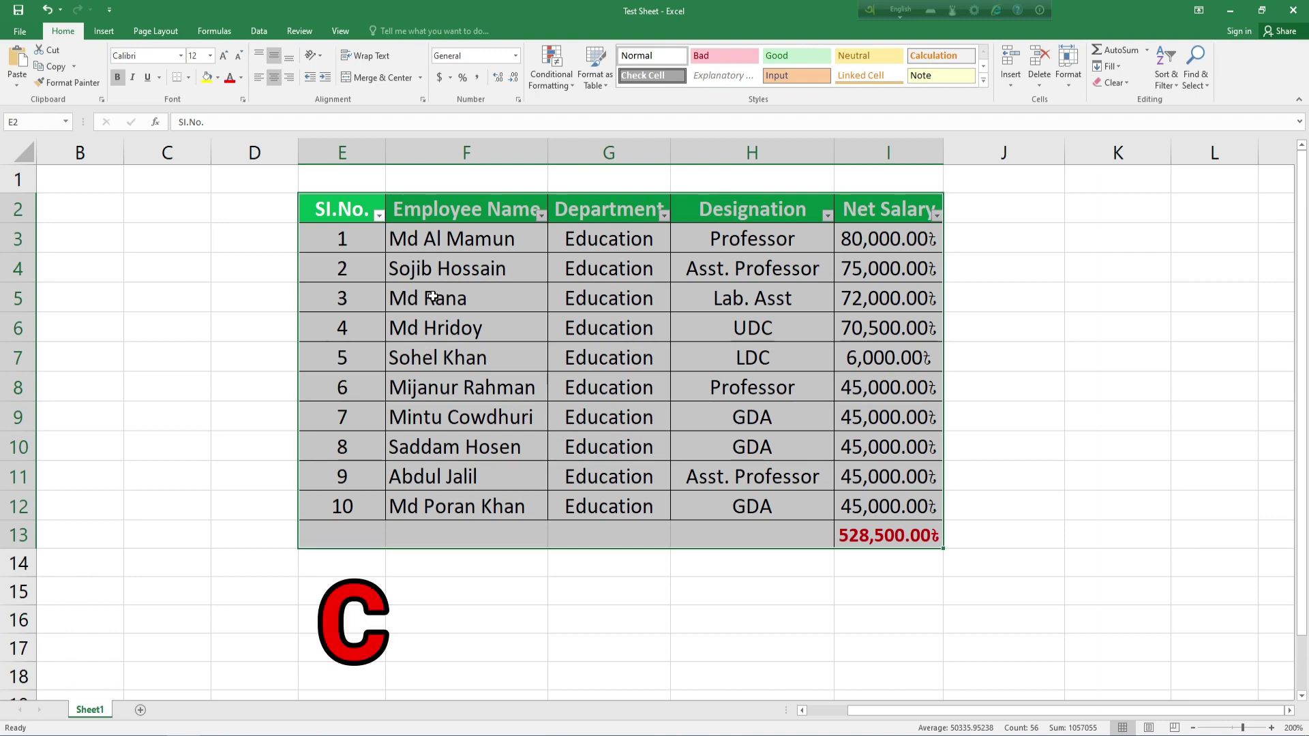
pyautogui.hotkey('ctrl', 'shift', 'l')
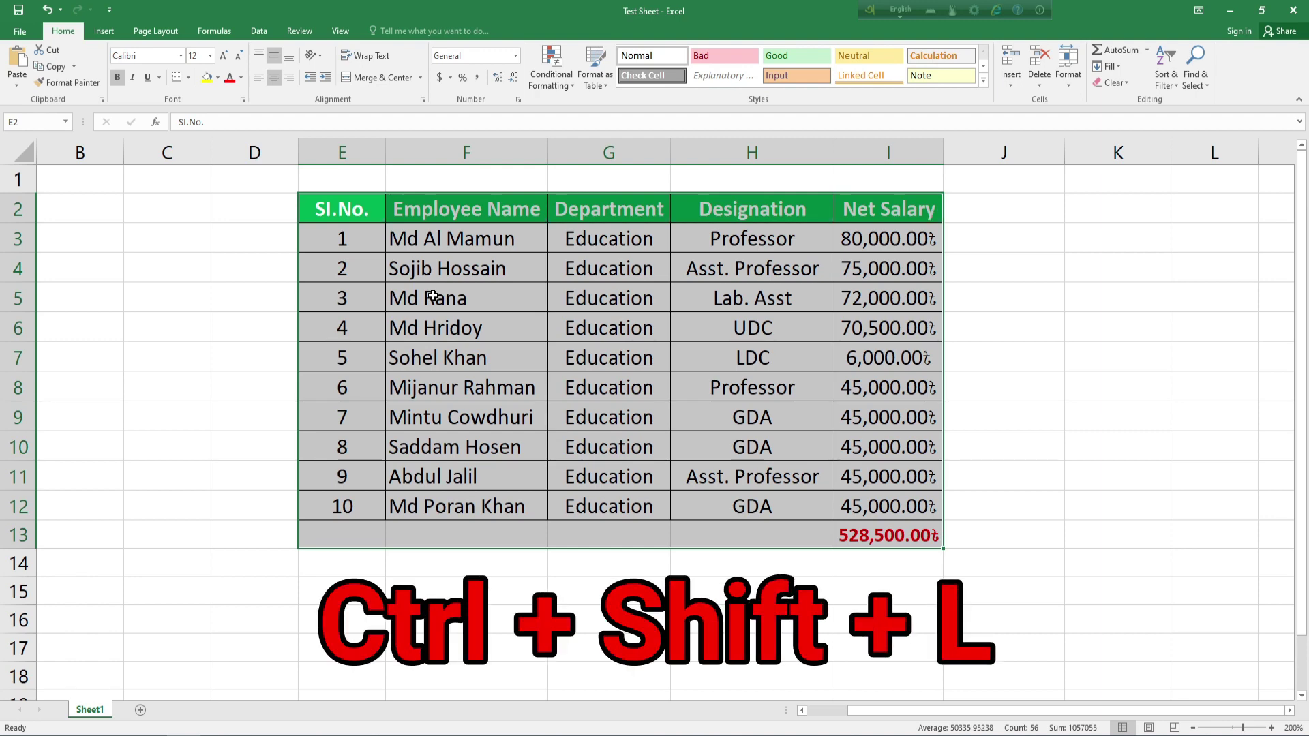
pyautogui.click(448, 564)
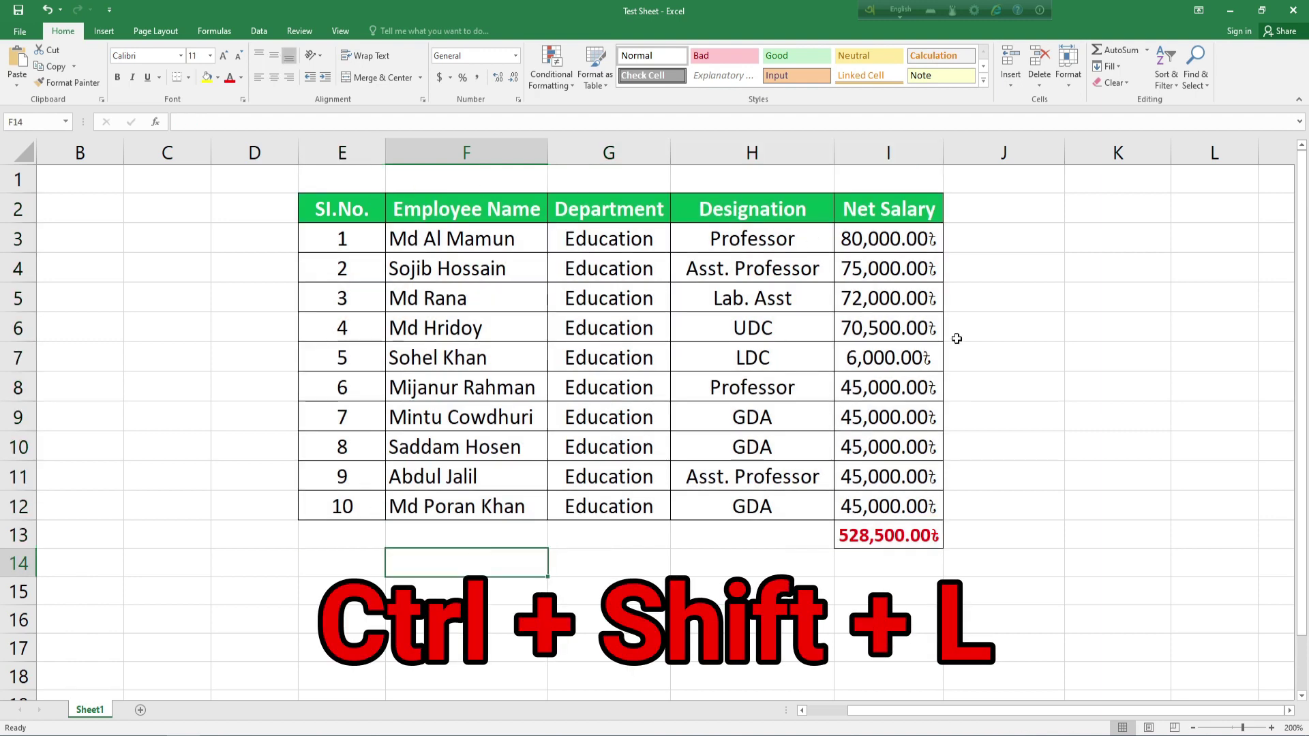